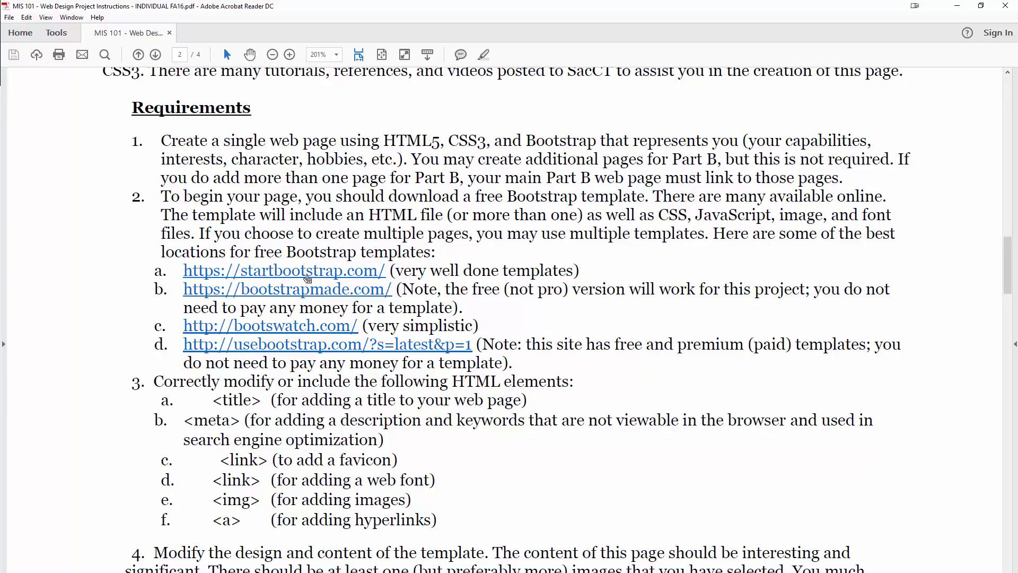
Minimize the project instructions, switch to Firefox, load startbootstrap.com and browse all its themes and templates
click(957, 9)
right_click(128, 39)
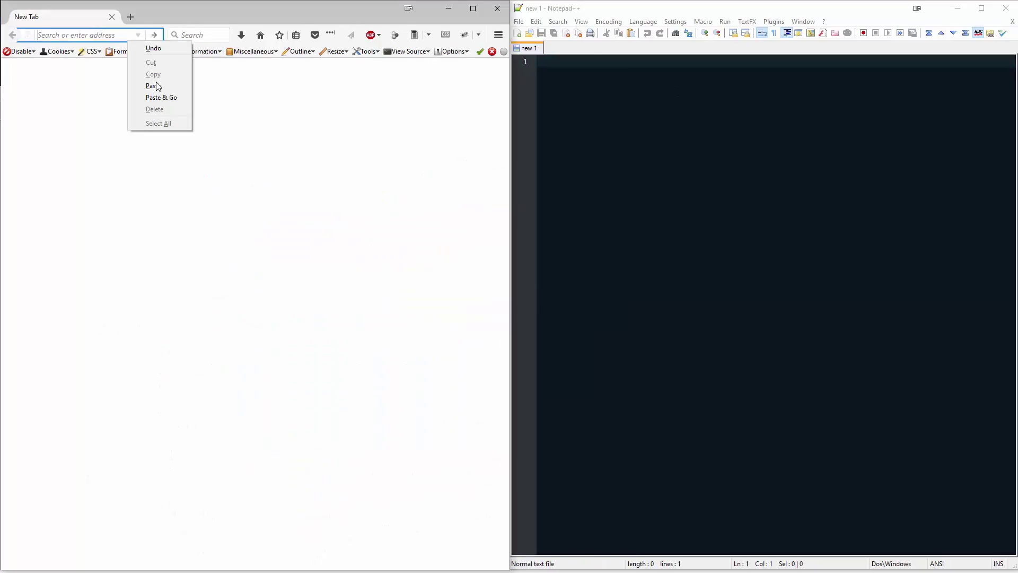
click(154, 86)
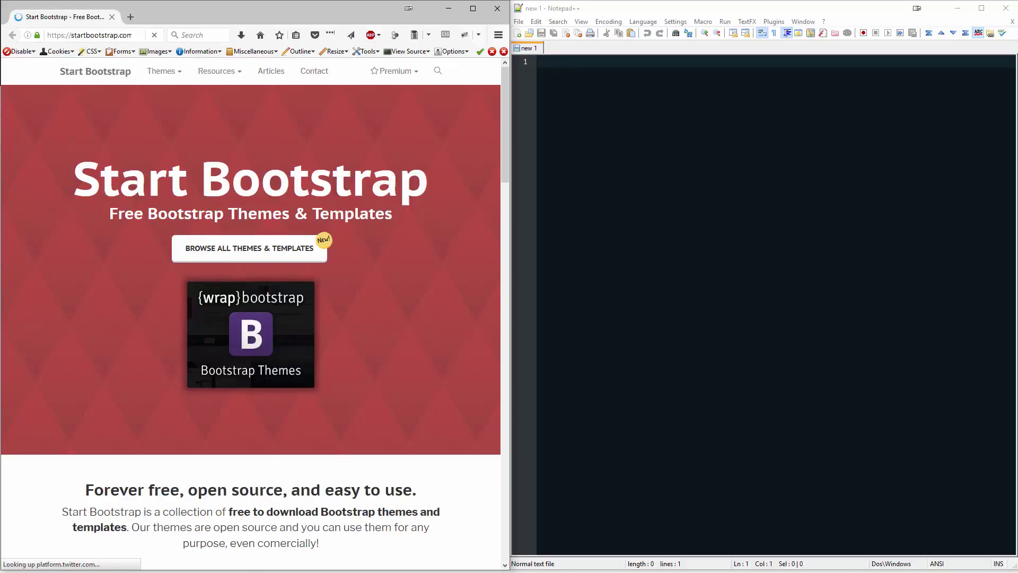
click(257, 251)
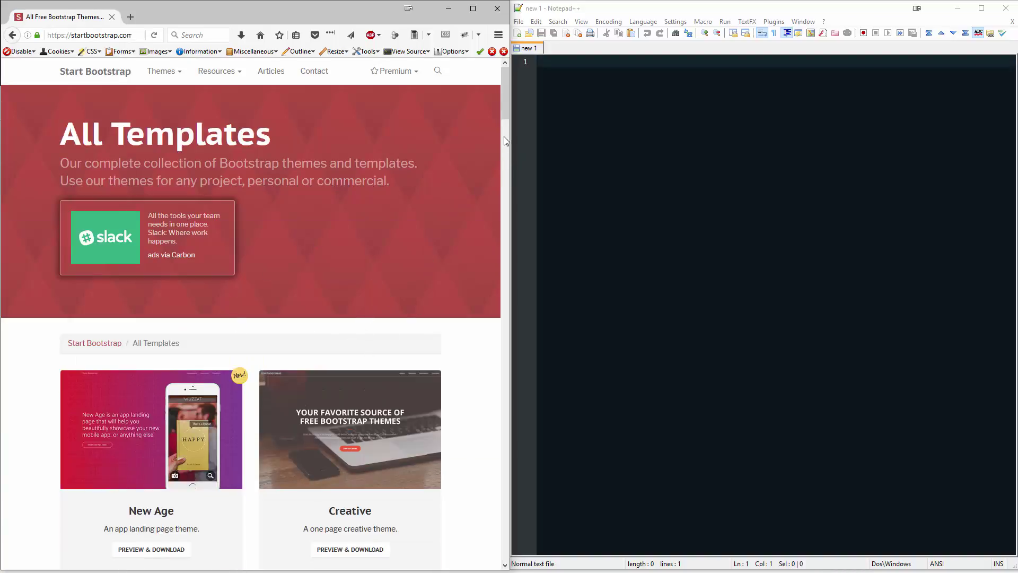
Find the Portfolio Item template in the list and open its preview and download page
drag(508, 113, 505, 283)
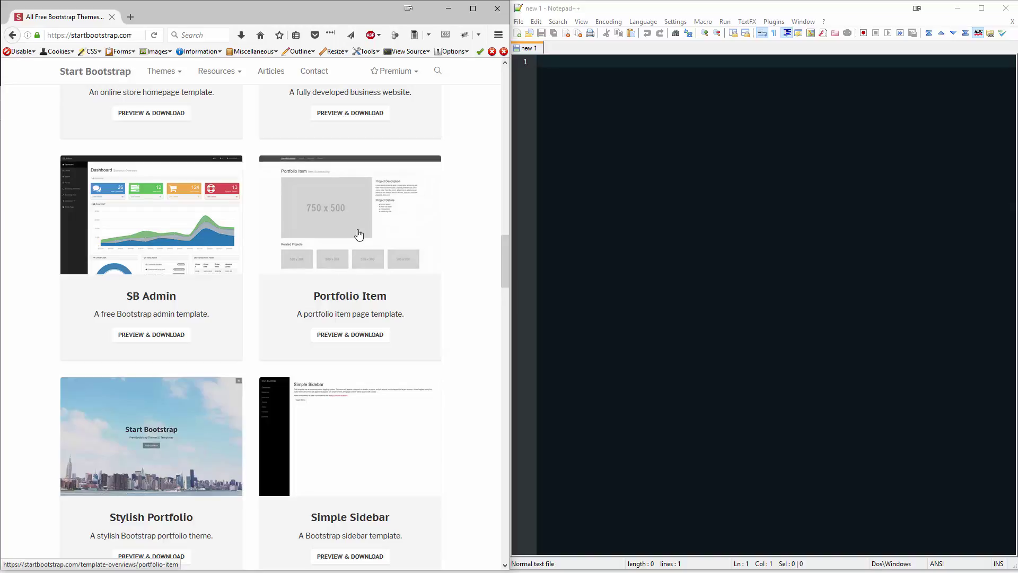
click(353, 338)
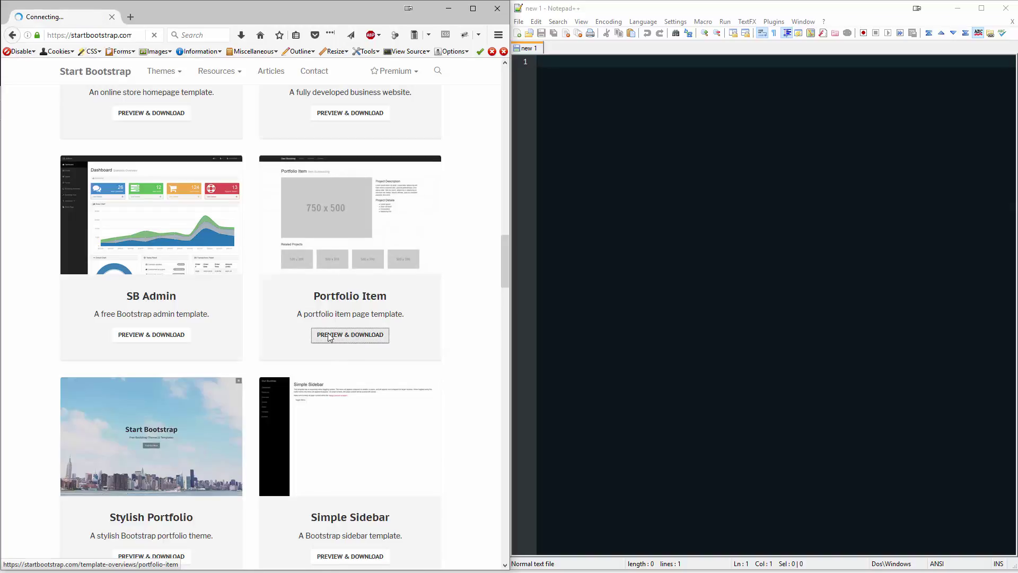
scroll(127, 400, down, 5)
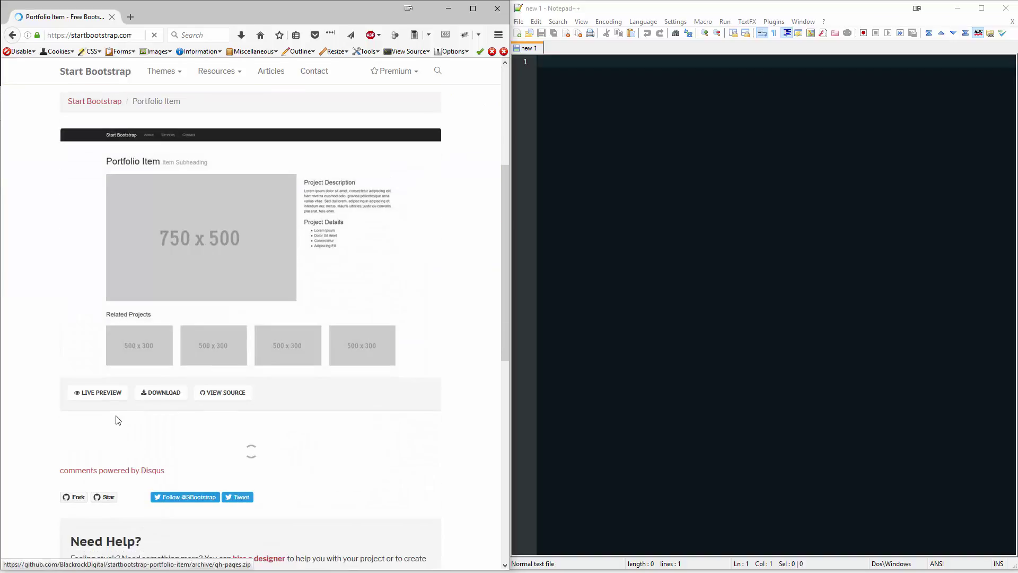
View the live preview of the Portfolio Item template, including its project description and related projects, and return to its page
click(108, 399)
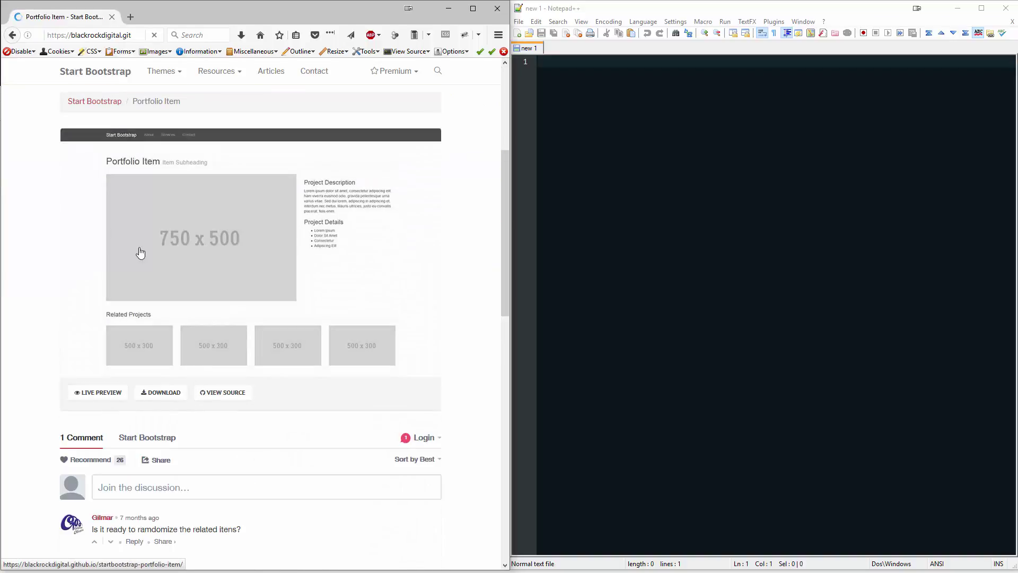
scroll(227, 320, down, 5)
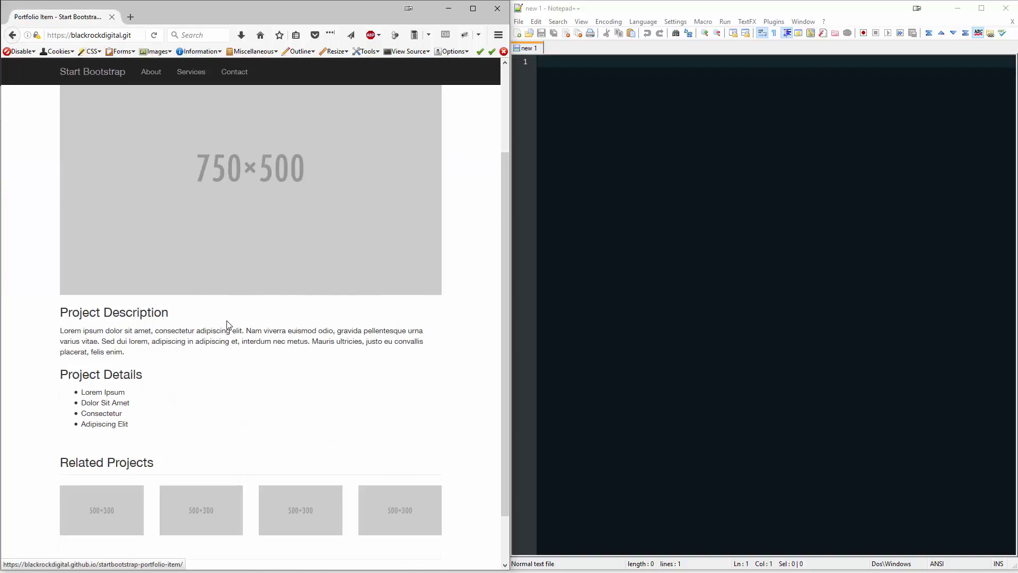
scroll(82, 131, up, 3)
click(13, 36)
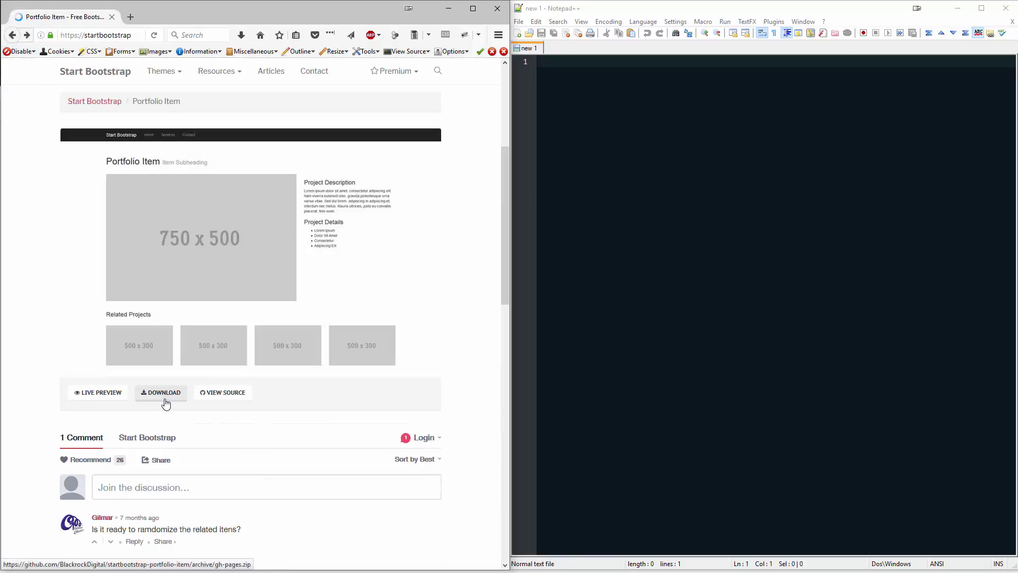
Download startbootstrap-portfolio-item-gh-pages.zip into the For Walkthrough folder inside Web Design Project on the Desktop
click(159, 395)
scroll(88, 352, down, 1)
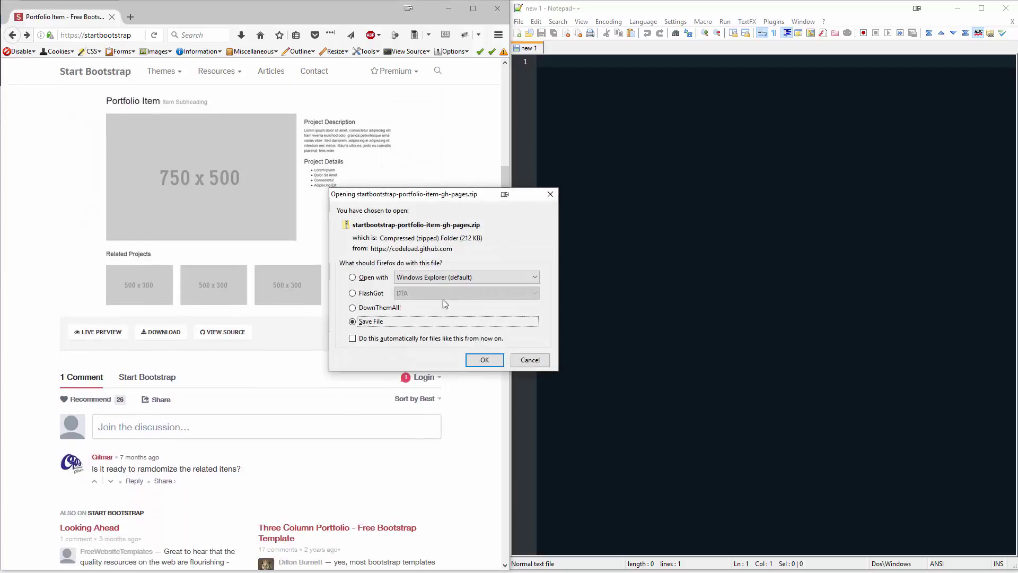
click(487, 361)
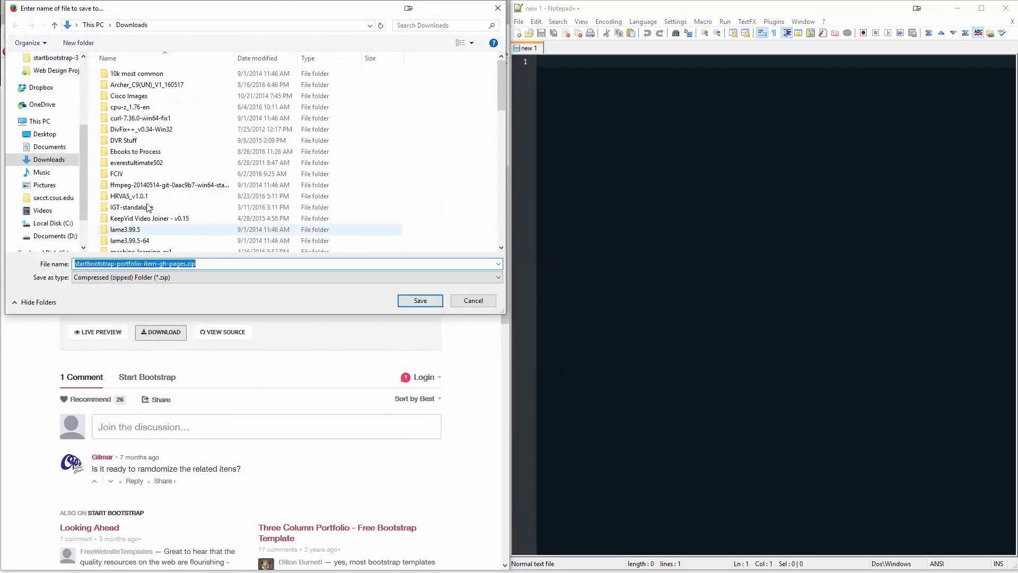
click(45, 80)
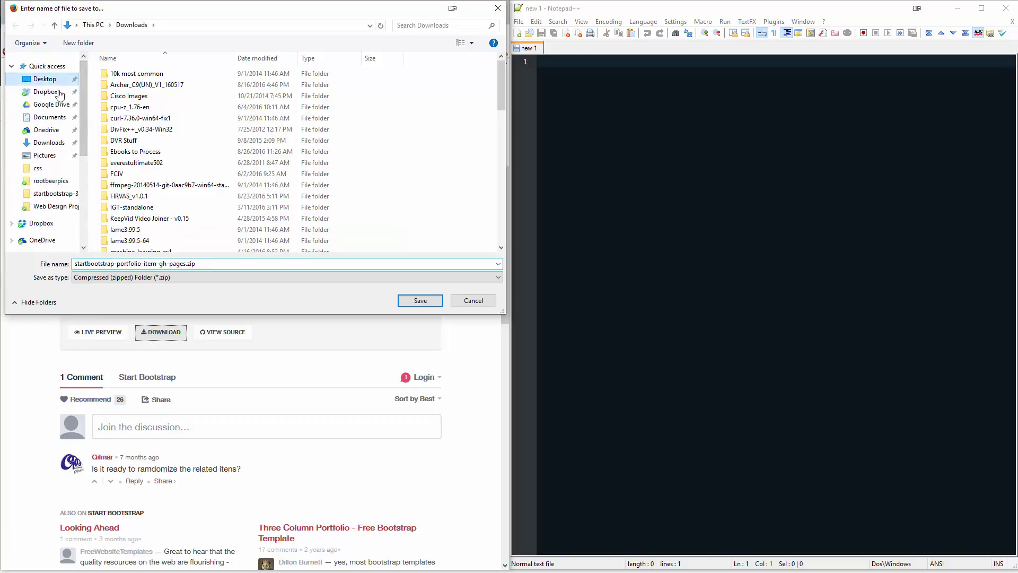
double_click(137, 130)
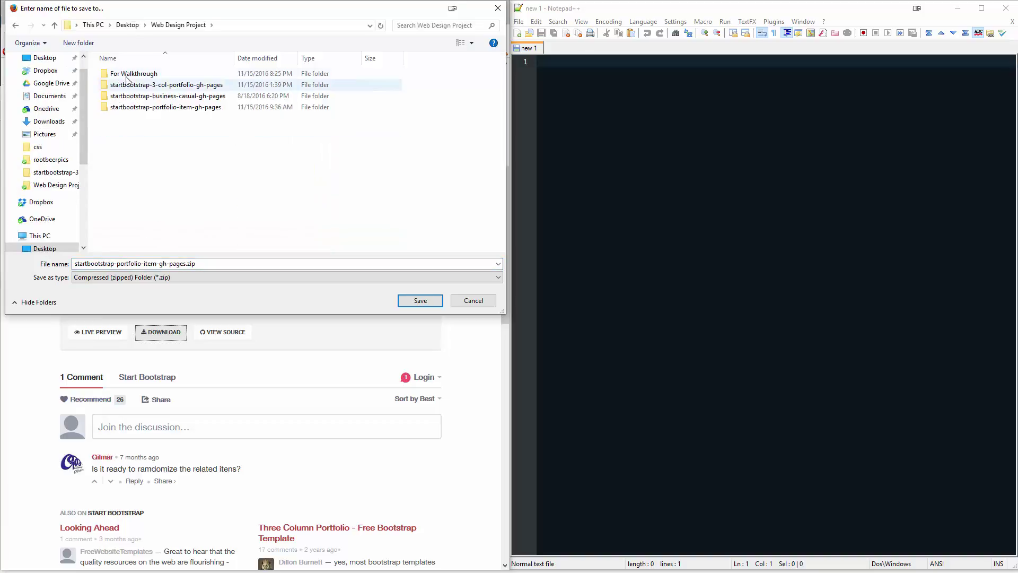
double_click(128, 73)
click(409, 305)
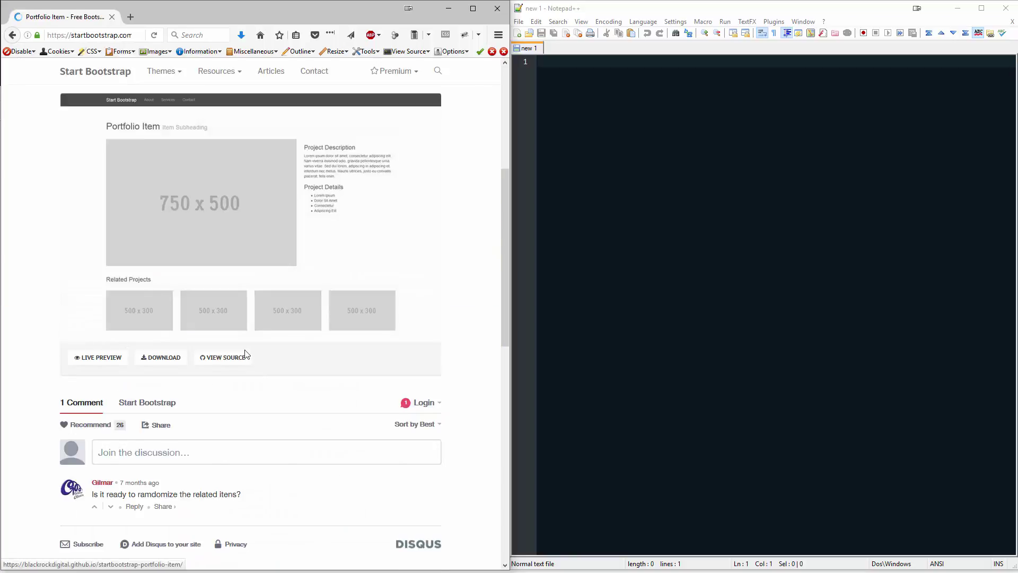
Return to the full template list and open the preview and download page of the 3 Col Portfolio template
scroll(238, 347, up, 9)
click(12, 36)
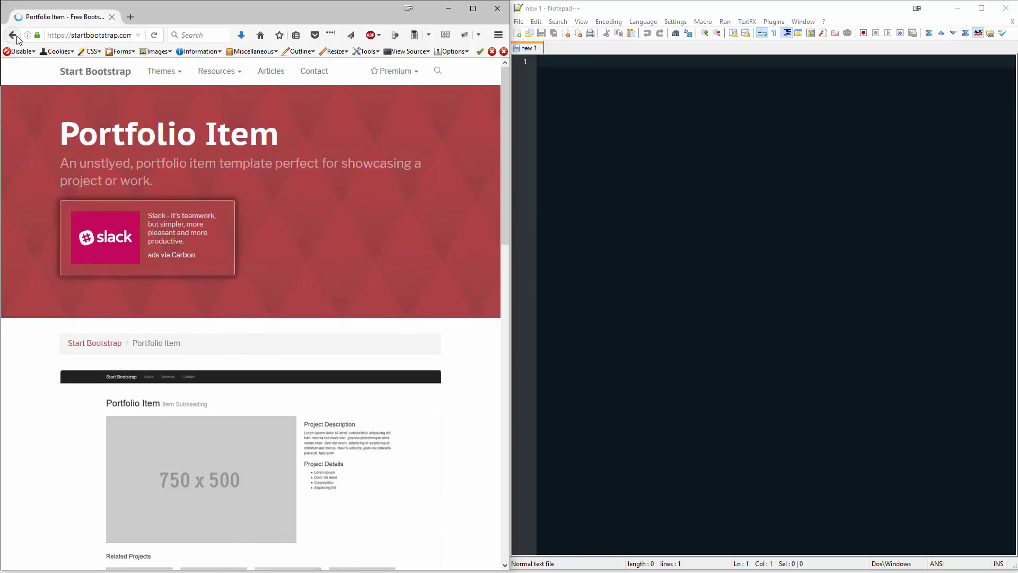
right_click(14, 36)
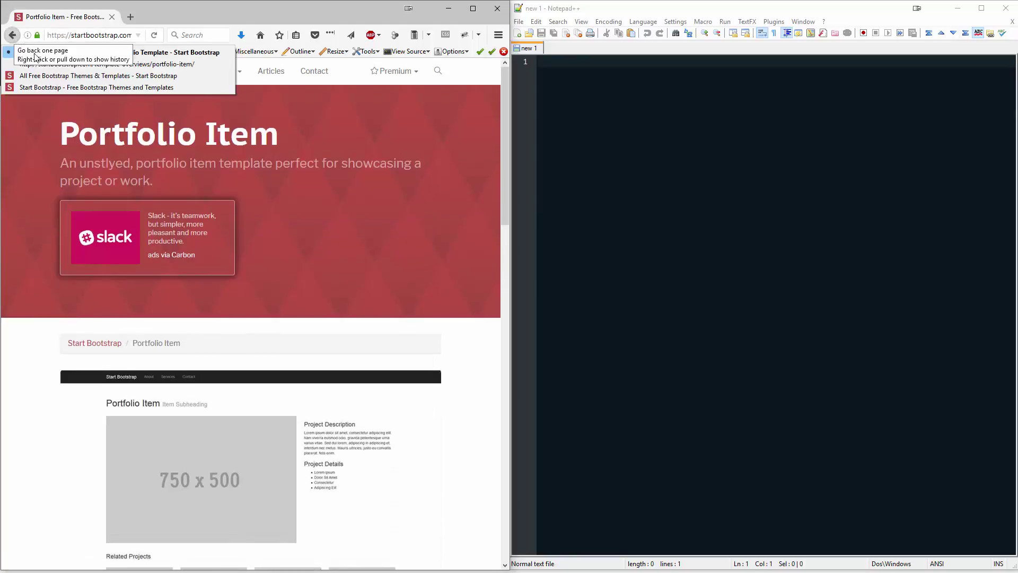
click(51, 79)
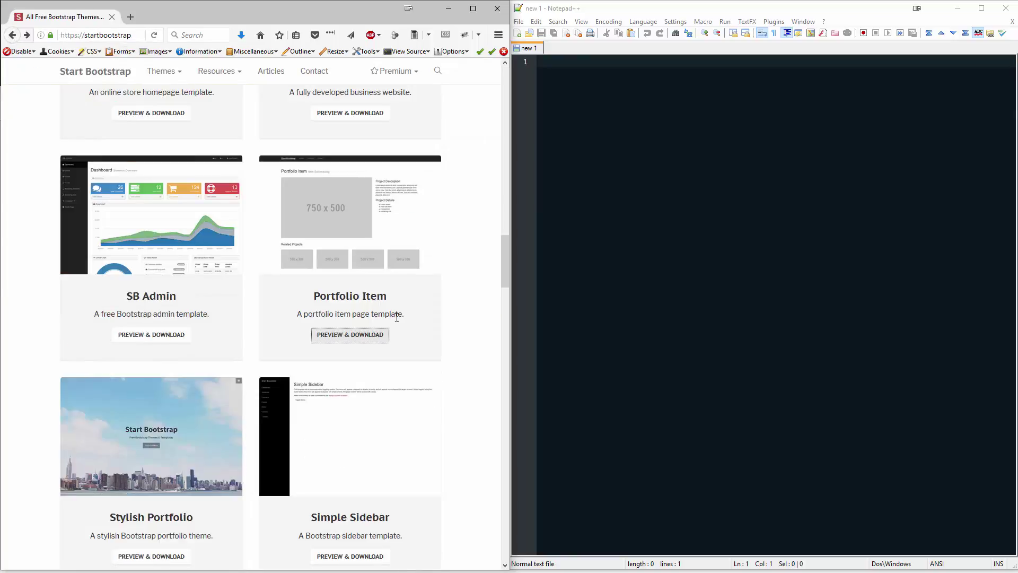
scroll(398, 321, down, 5)
scroll(397, 322, down, 4)
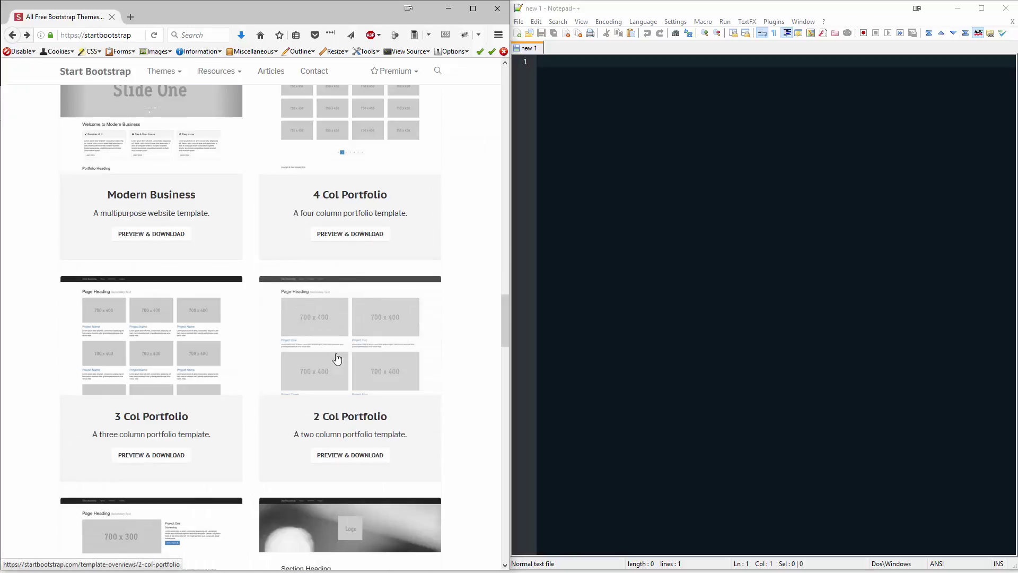
scroll(336, 359, up, 1)
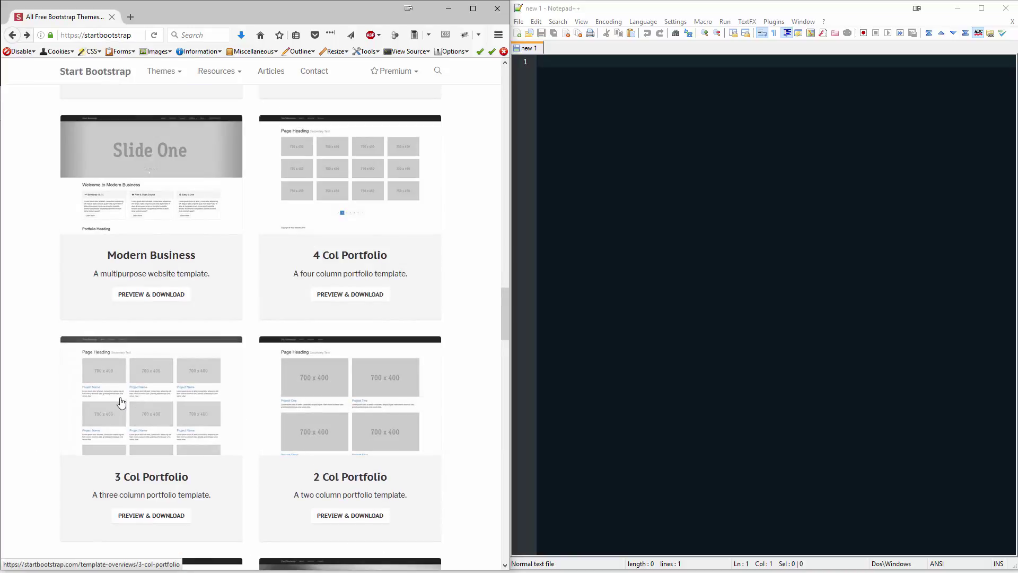
click(153, 515)
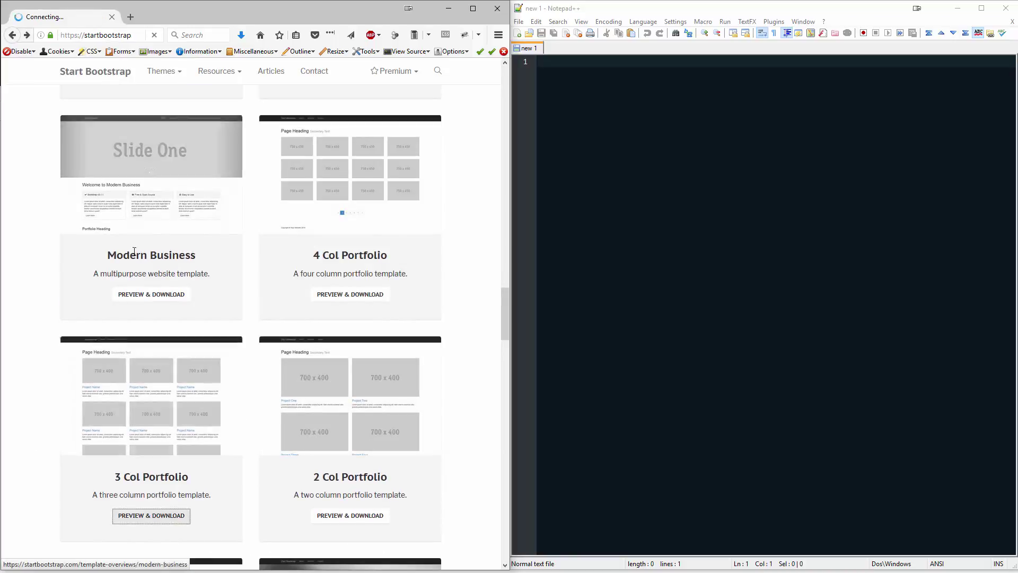
Download startbootstrap-3-col-portfolio-gh-pages.zip into the same For Walkthrough folder
scroll(173, 273, down, 7)
click(168, 274)
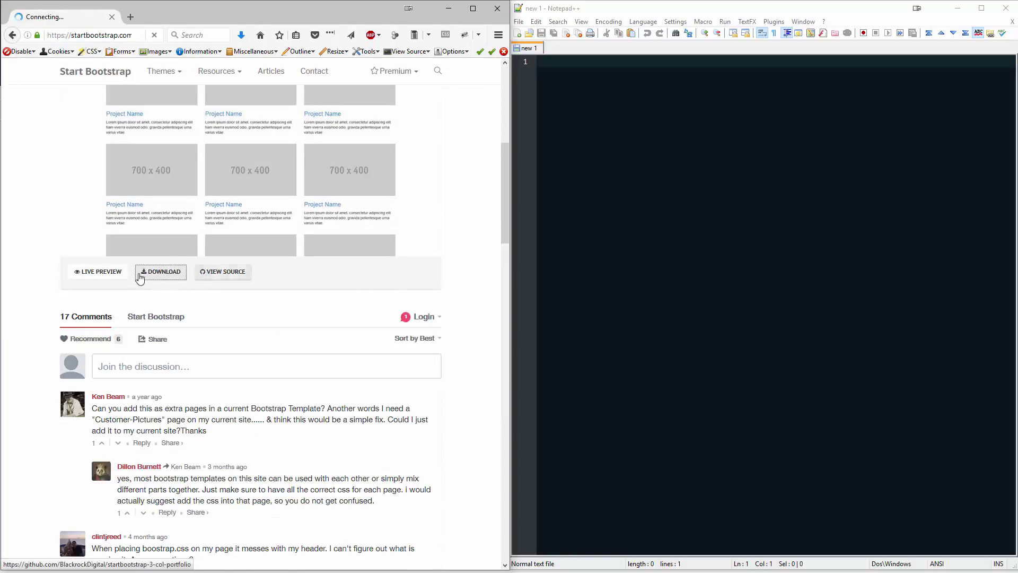
click(487, 357)
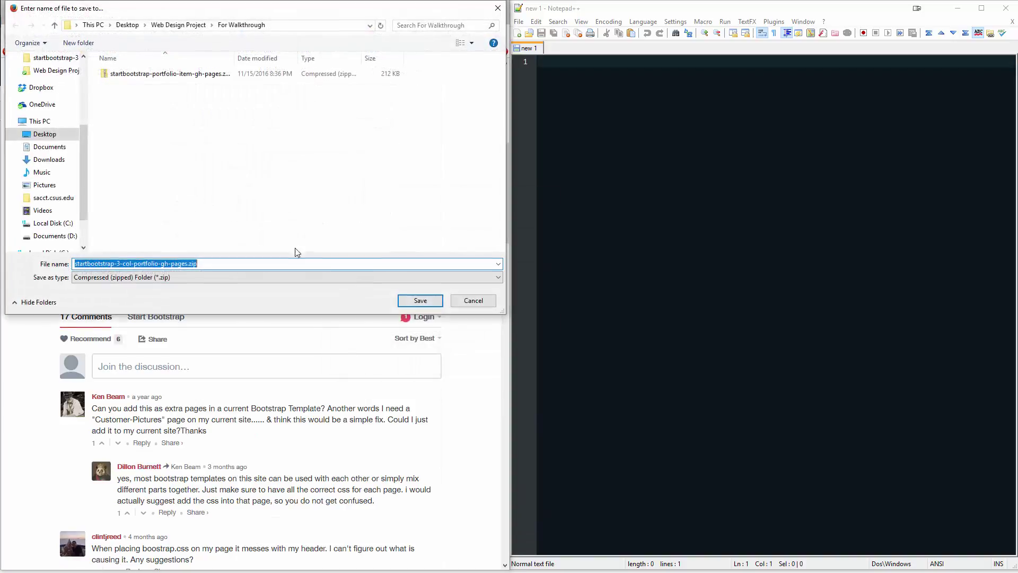
click(418, 298)
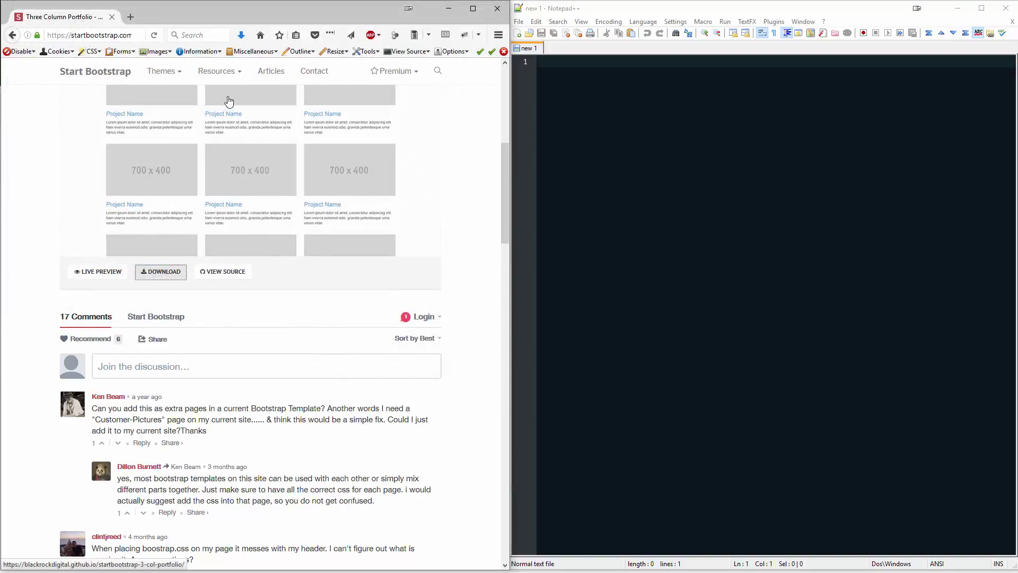
Open a blank browser tab, switch to the maximized File Explorer window of For Walkthrough and widen its Name column
click(130, 17)
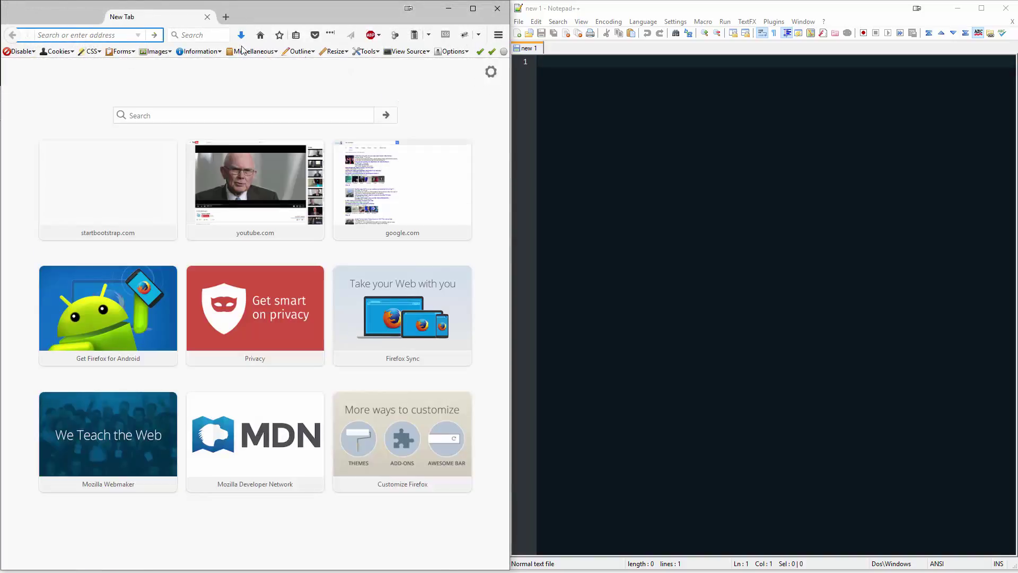
click(449, 11)
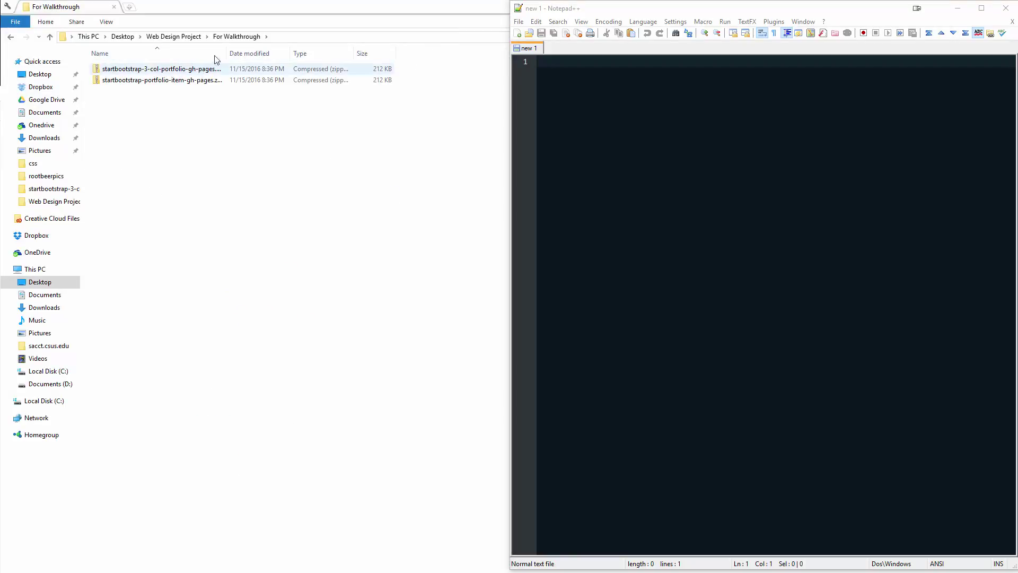
key(super+Up)
drag(244, 54, 252, 53)
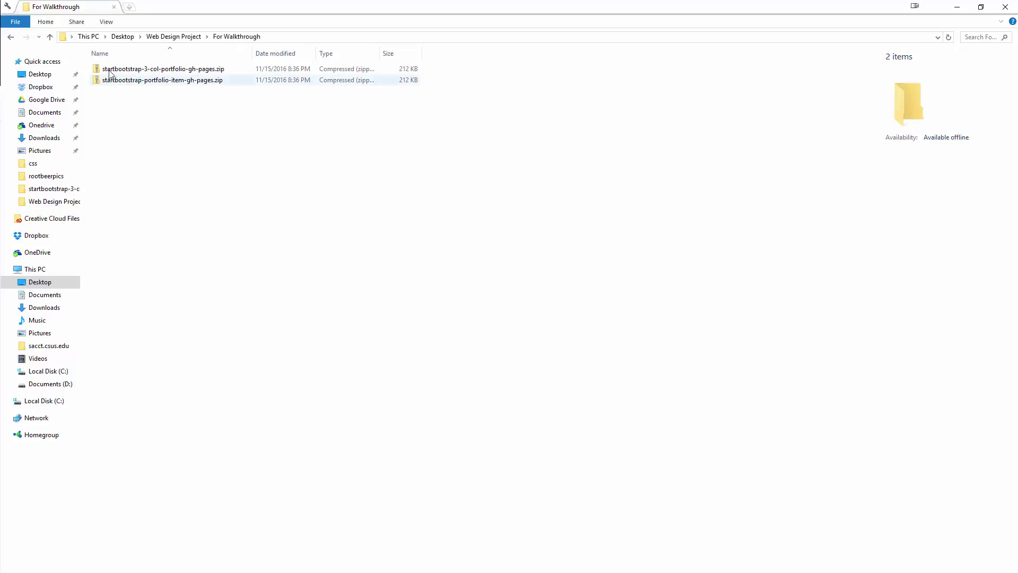
Look inside startbootstrap-portfolio-item-gh-pages.zip and its inner folder, and return to the For Walkthrough folder
double_click(120, 80)
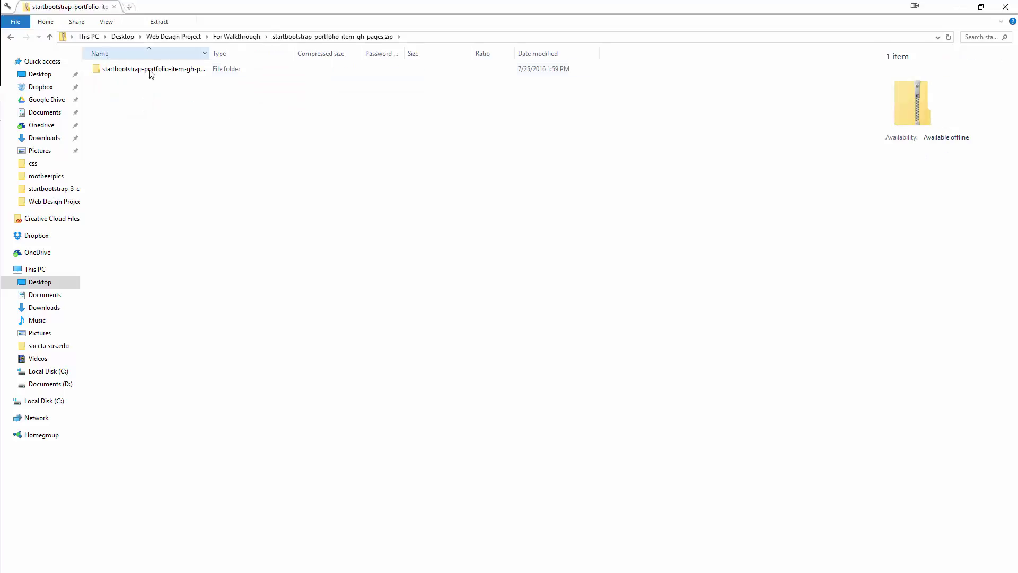
double_click(150, 70)
click(10, 38)
click(11, 37)
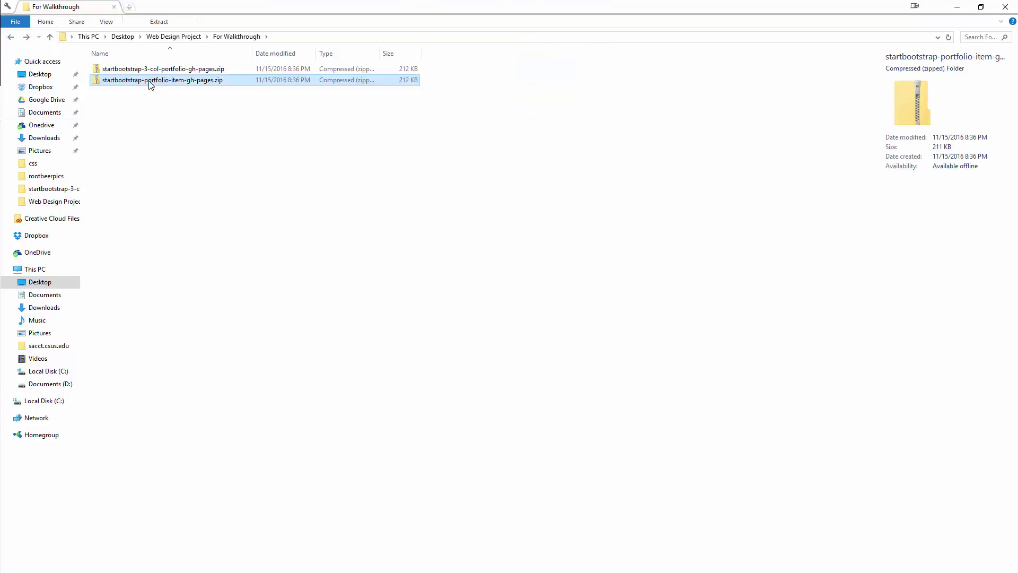
Extract both template zip archives directly into the For Walkthrough folder using 7-Zip's Extract Here
drag(173, 108, 148, 74)
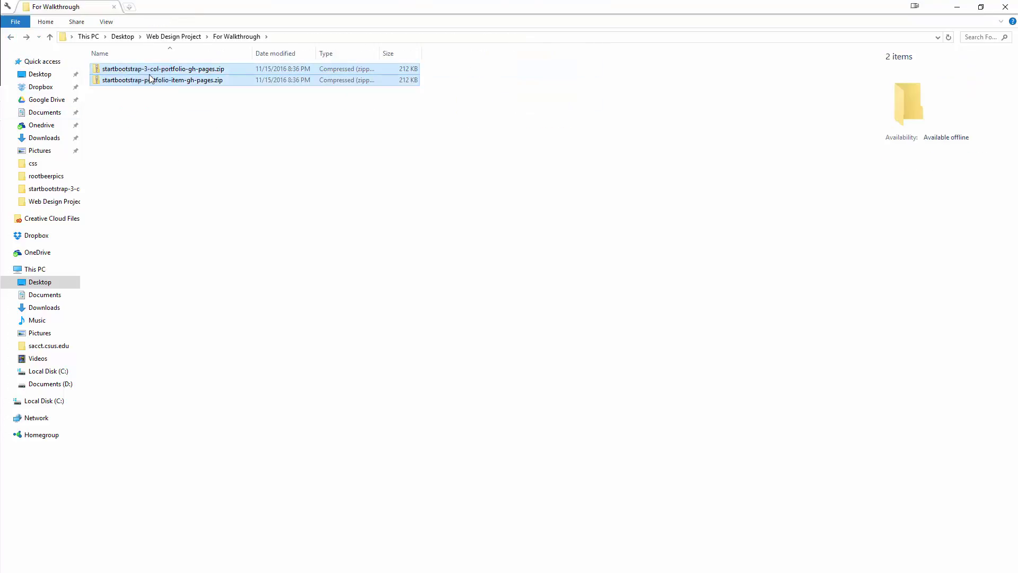
right_click(148, 74)
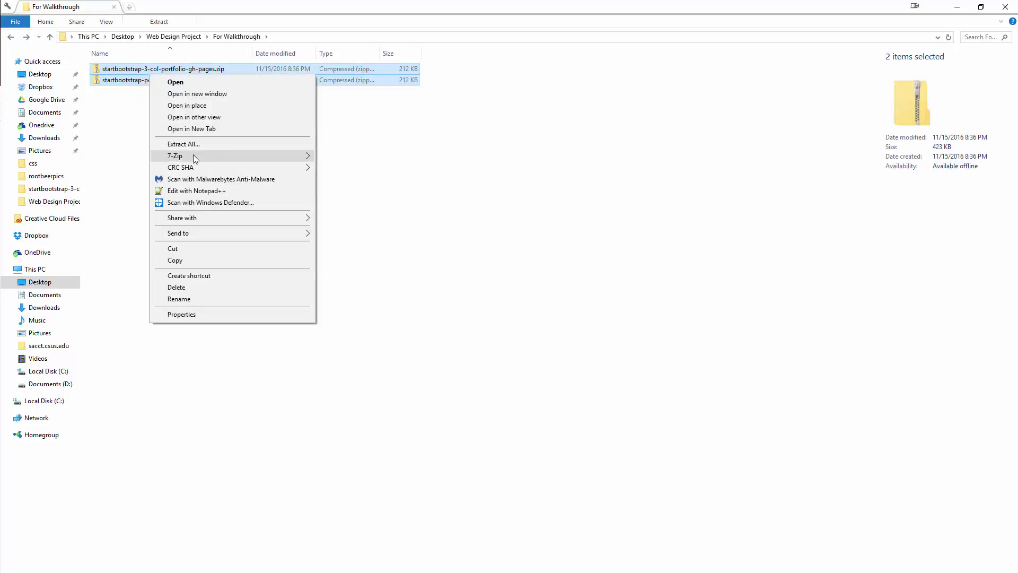
mouse_move(193, 154)
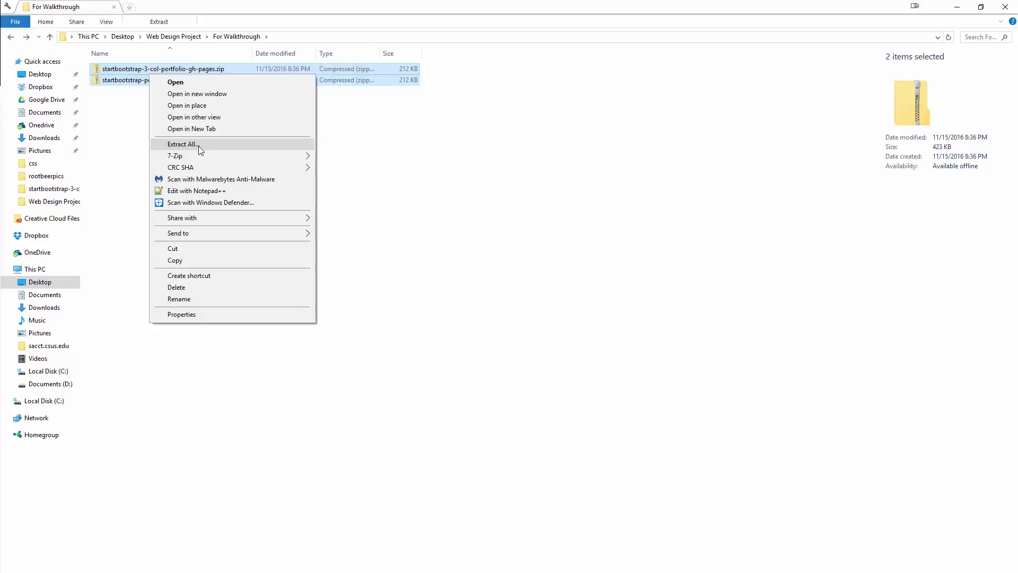
mouse_move(228, 169)
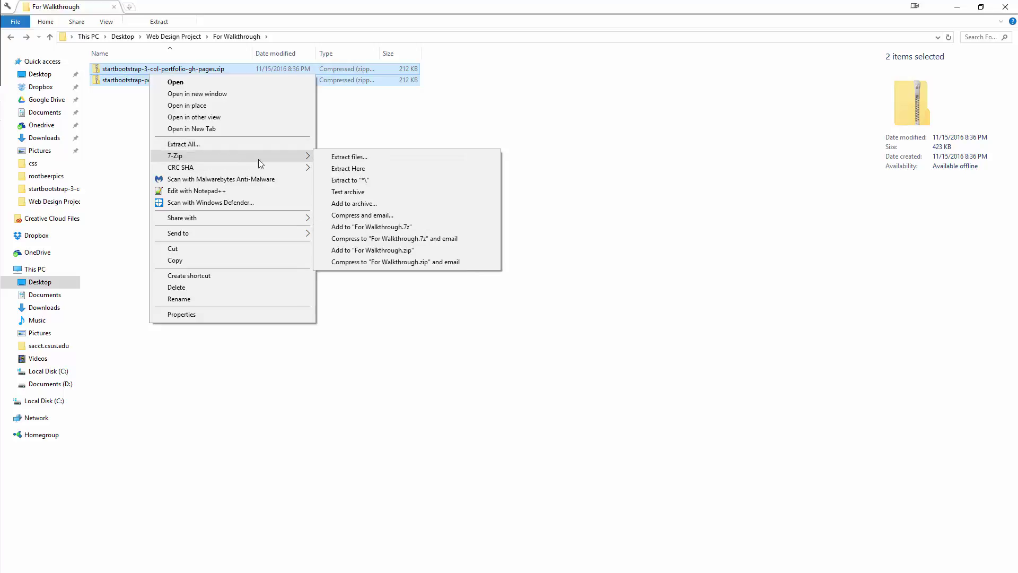
click(365, 170)
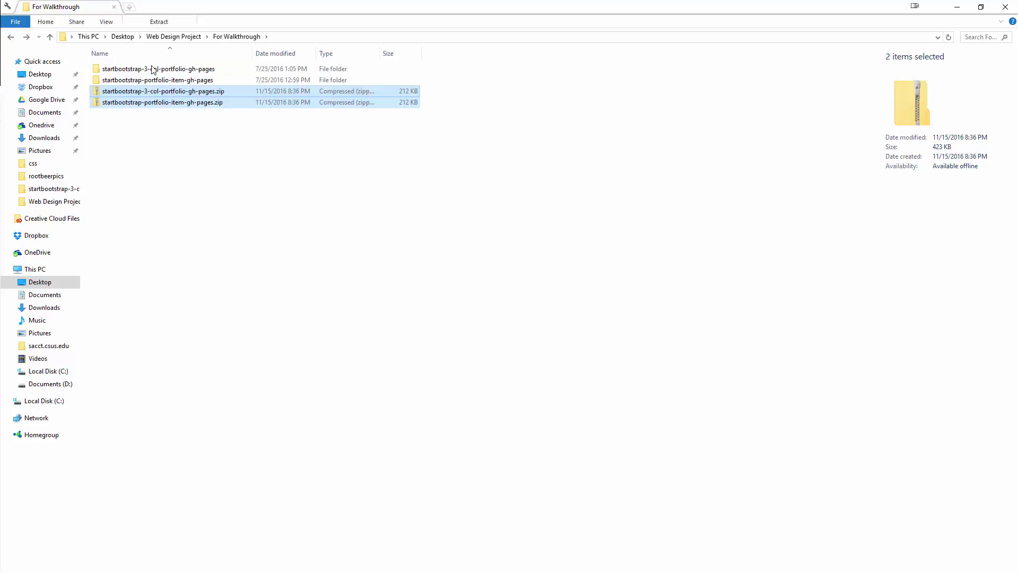
Delete the two template zip archives and open the extracted startbootstrap-3-col-portfolio-gh-pages folder
drag(205, 138, 133, 93)
key(Delete)
key(Return)
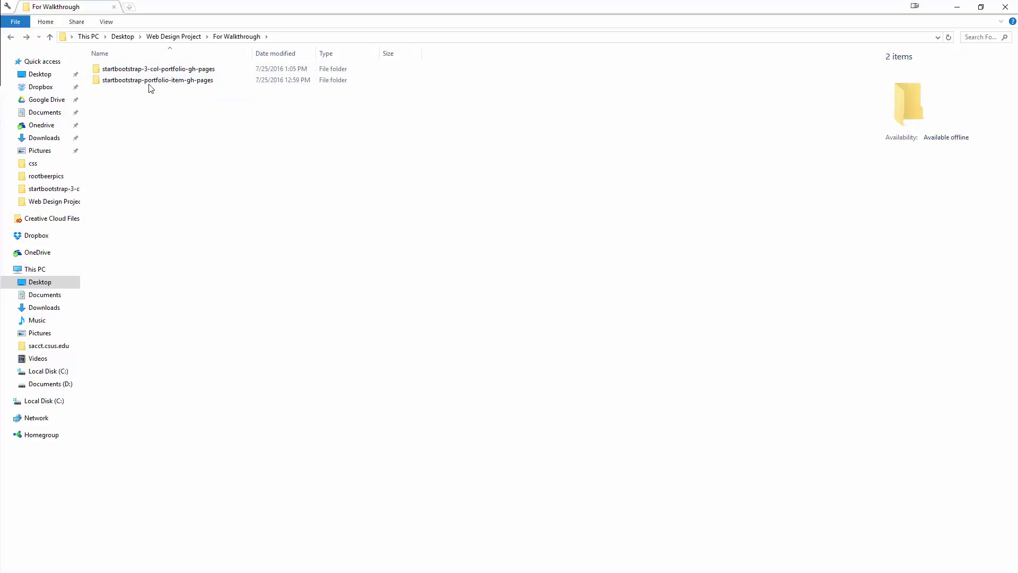
double_click(154, 70)
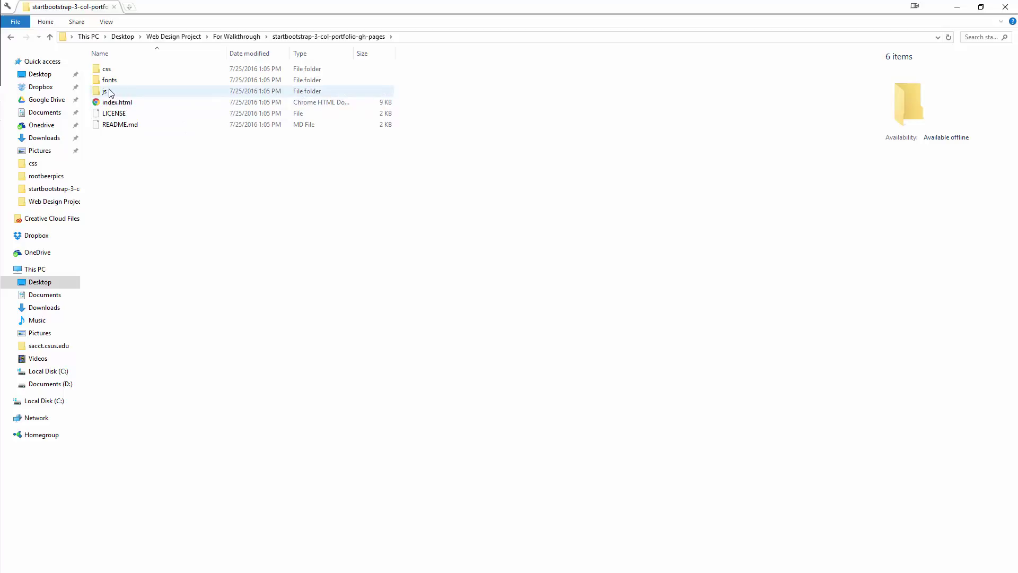
Look through the js, fonts and css subfolders of the 3 Col Portfolio template and return to its main folder
mouse_move(116, 94)
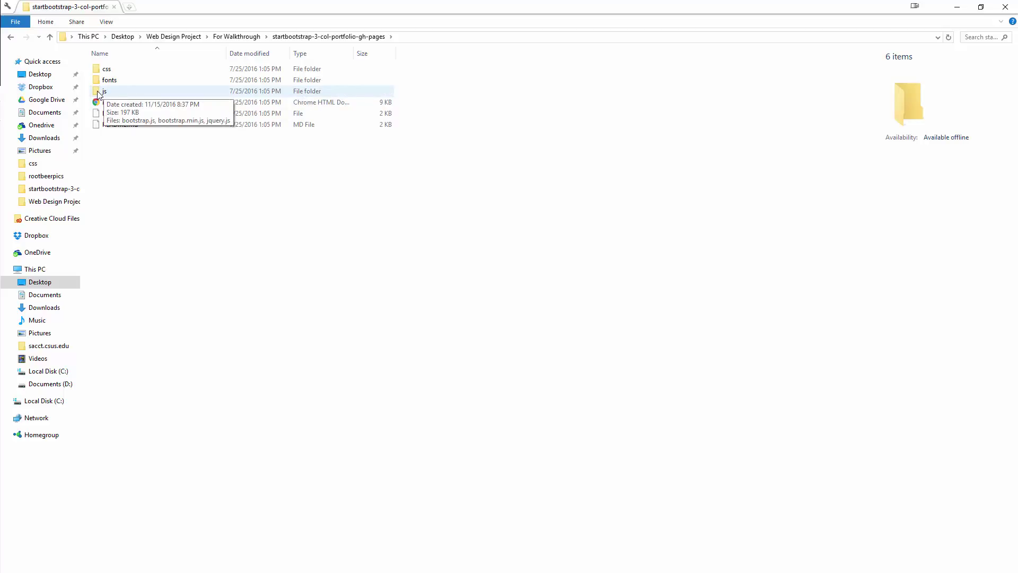
double_click(97, 90)
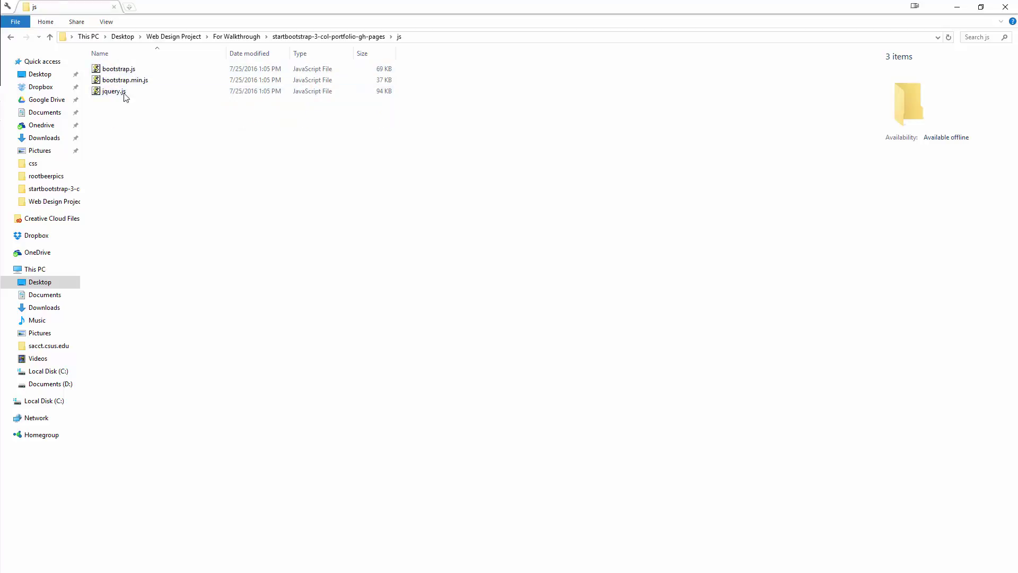
mouse_move(97, 82)
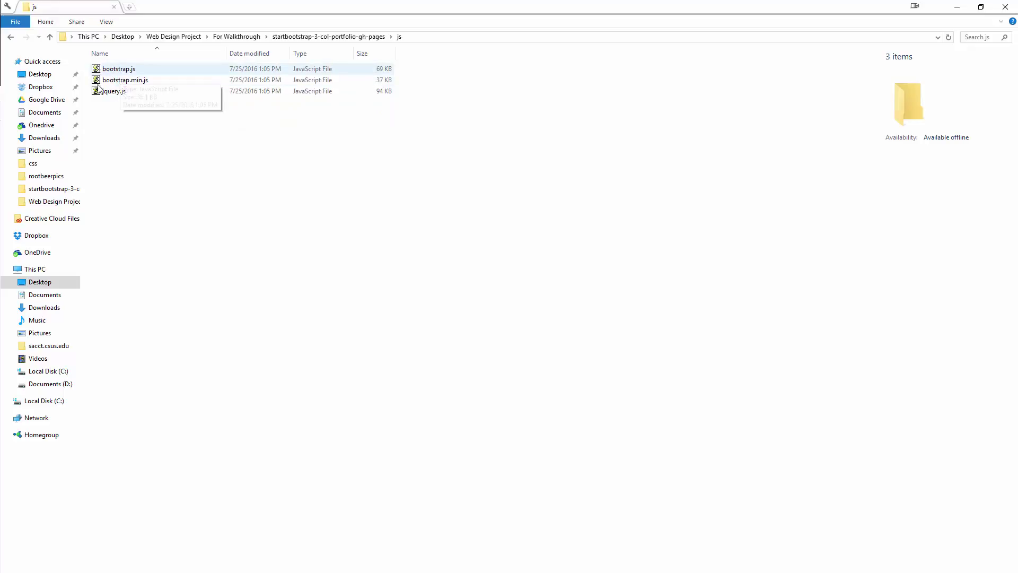
mouse_move(119, 94)
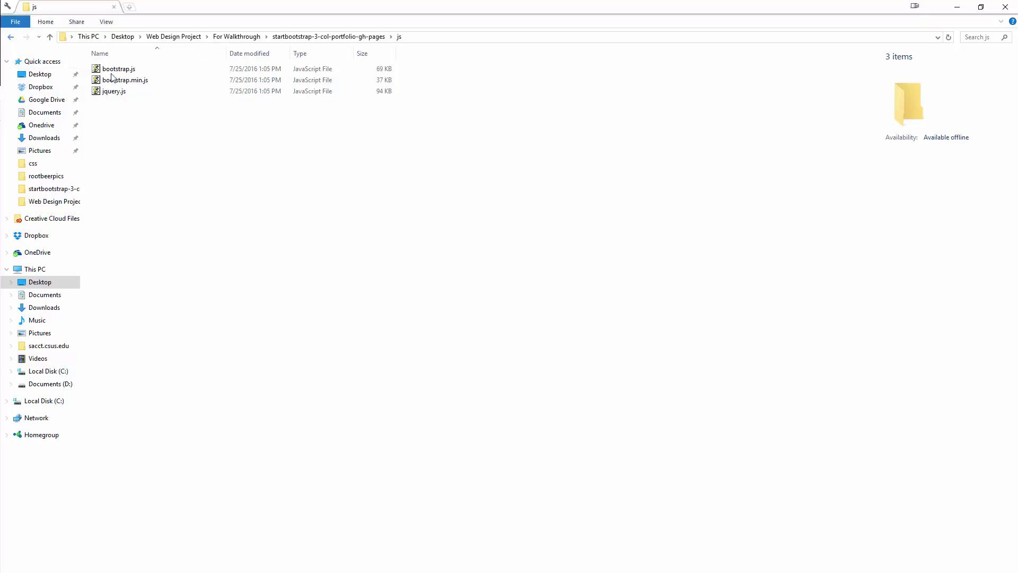
key(alt+Left)
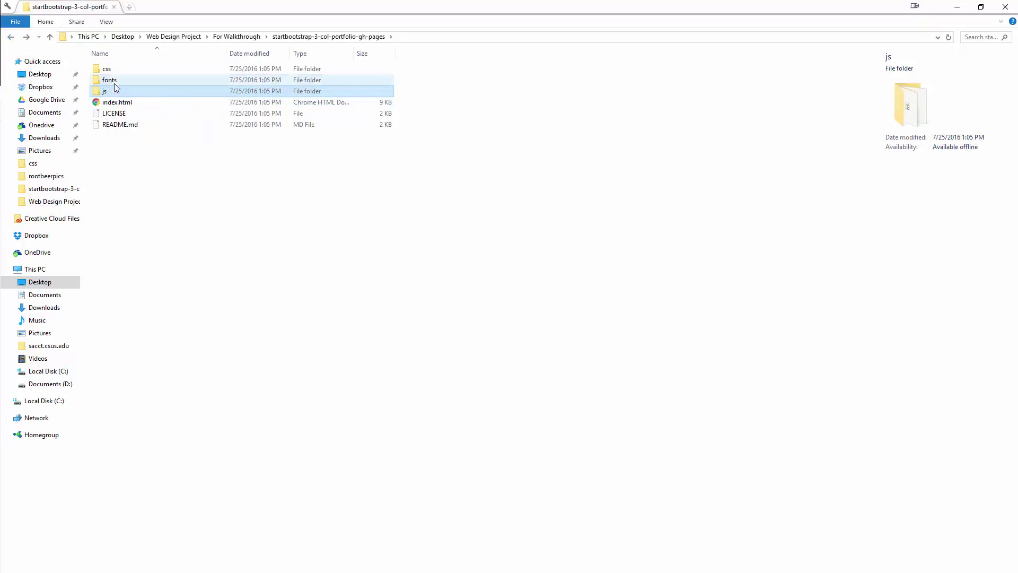
double_click(115, 83)
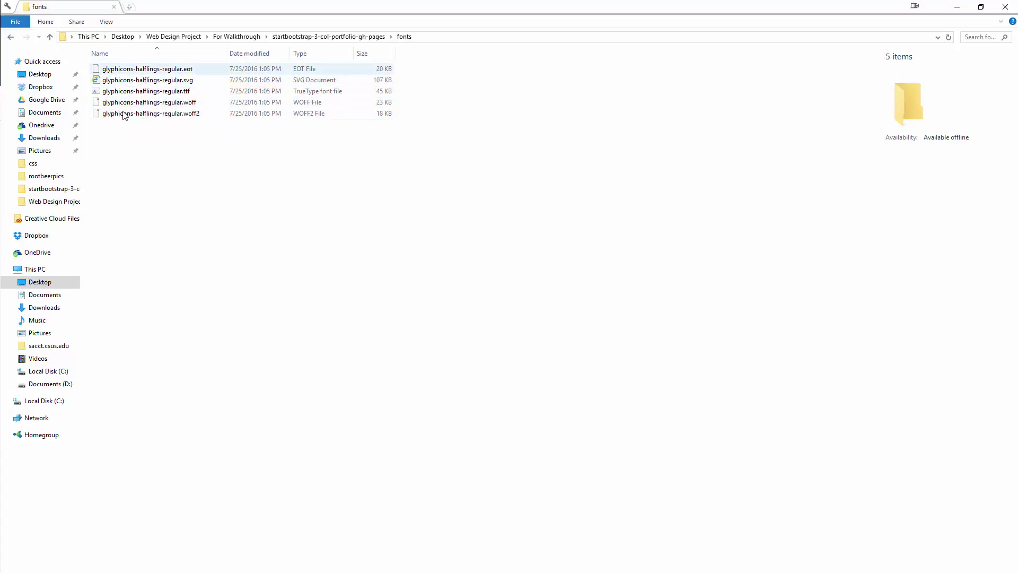
click(124, 113)
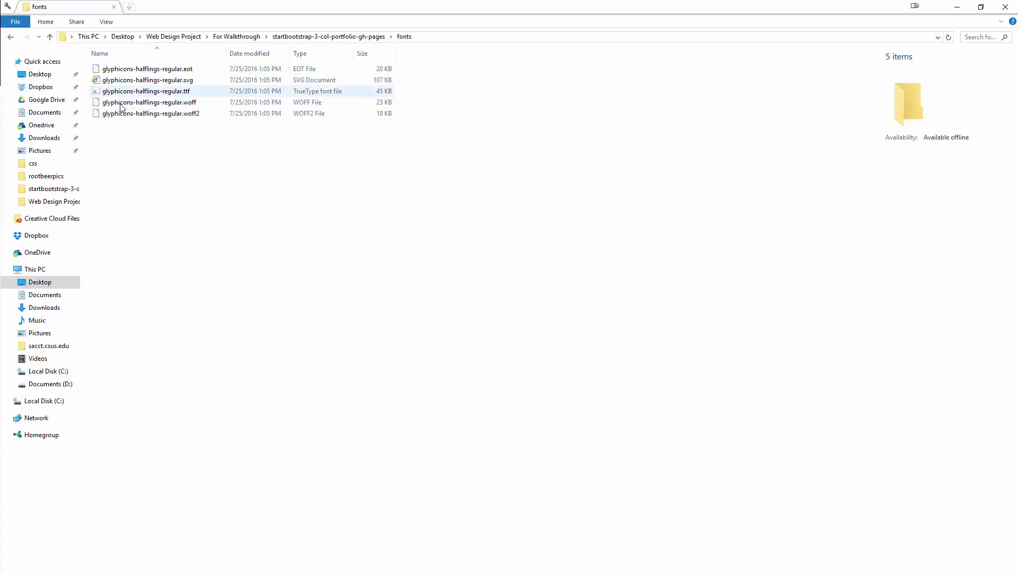
click(10, 41)
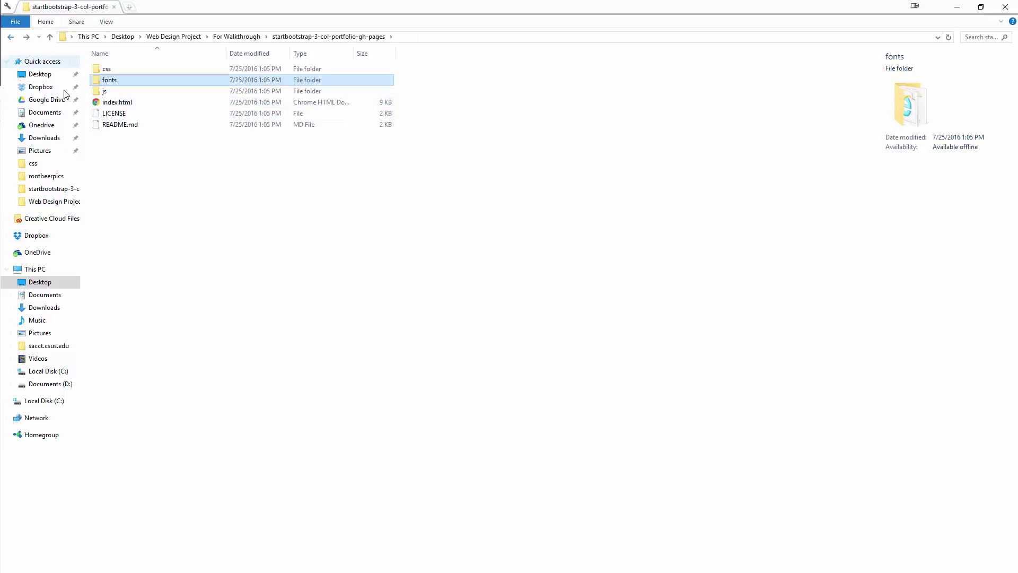
click(107, 71)
double_click(107, 71)
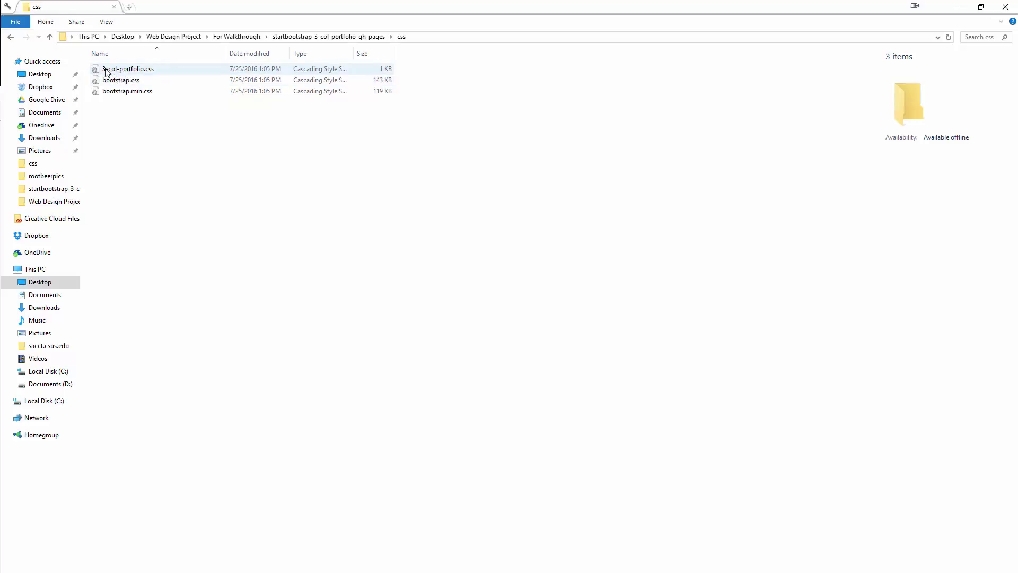
click(10, 37)
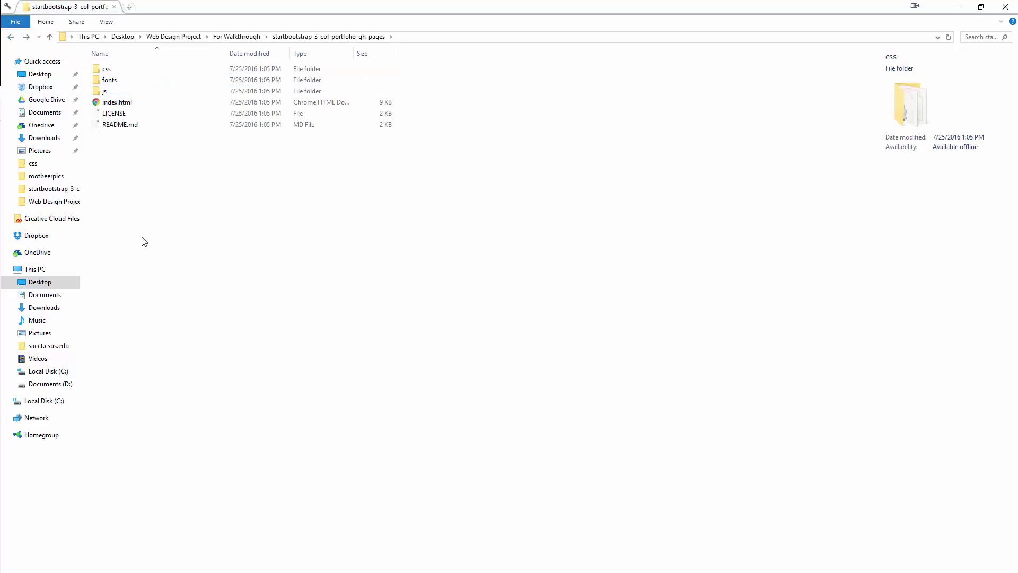
Create a new folder named img in the startbootstrap-3-col-portfolio-gh-pages folder
right_click(133, 189)
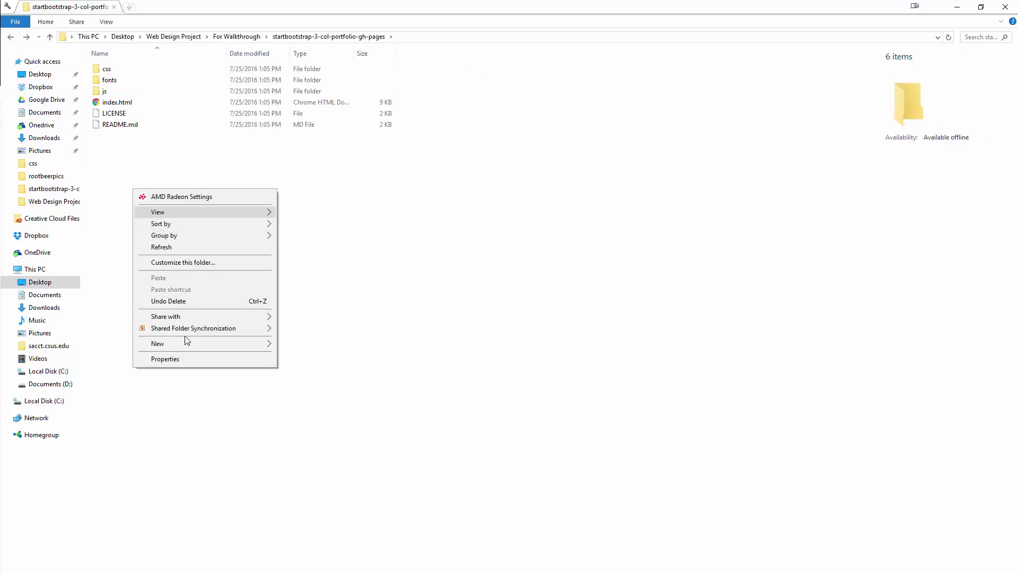
mouse_move(186, 343)
click(310, 345)
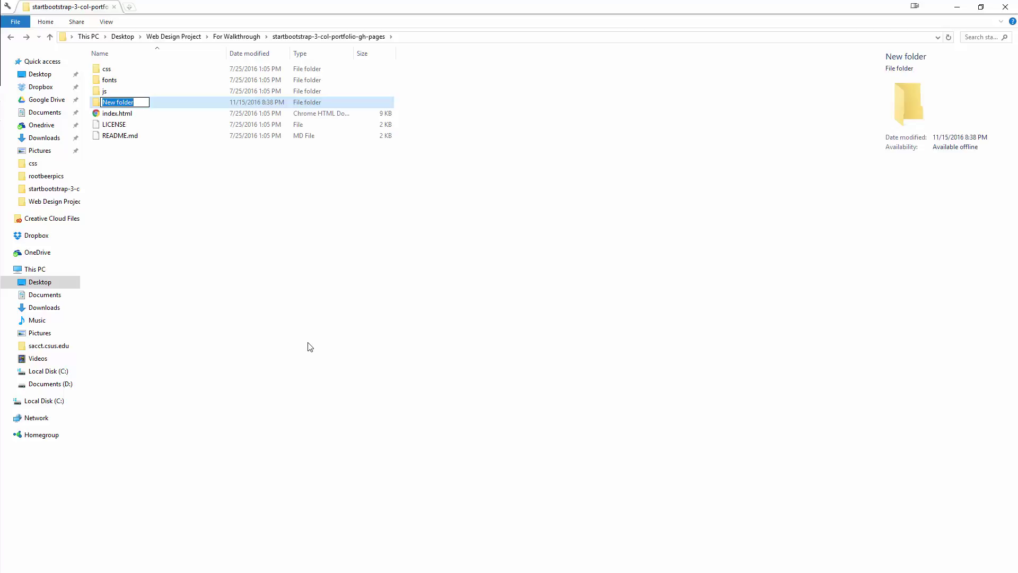
text(img)
click(143, 194)
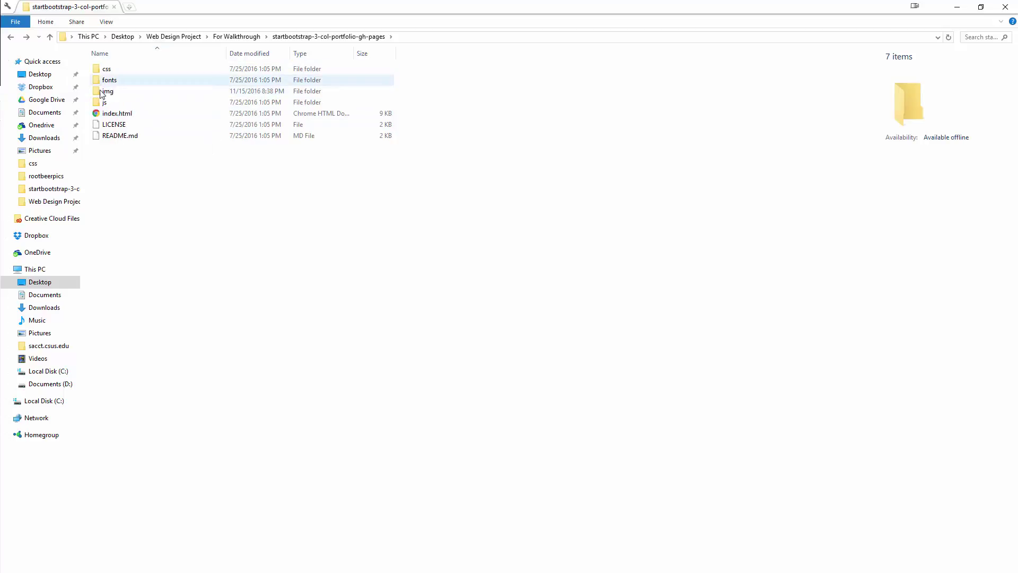
Rename index.html in the startbootstrap-portfolio-item-gh-pages folder to captn_elis.html
click(244, 37)
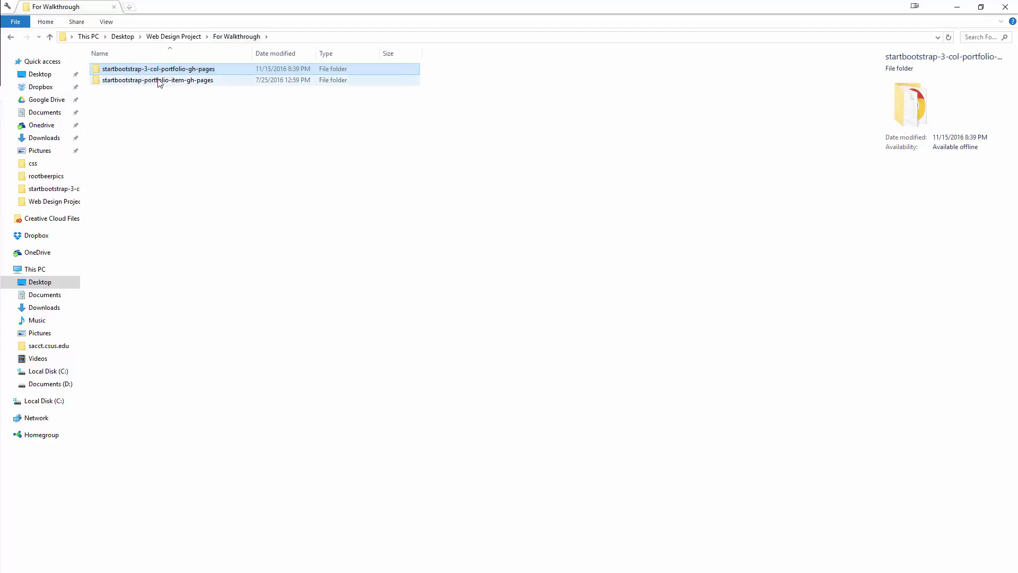
double_click(157, 81)
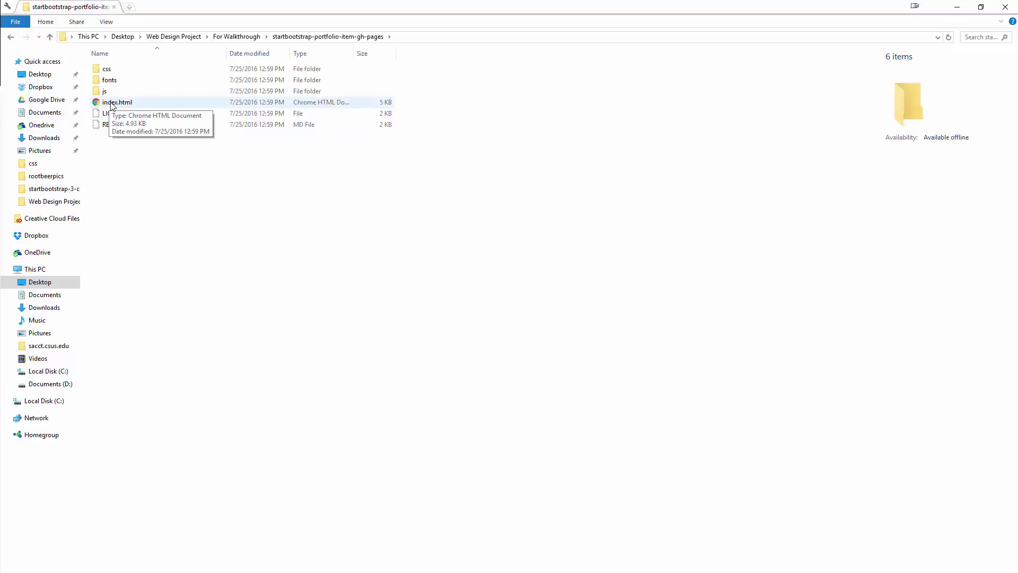
click(111, 103)
key(F2)
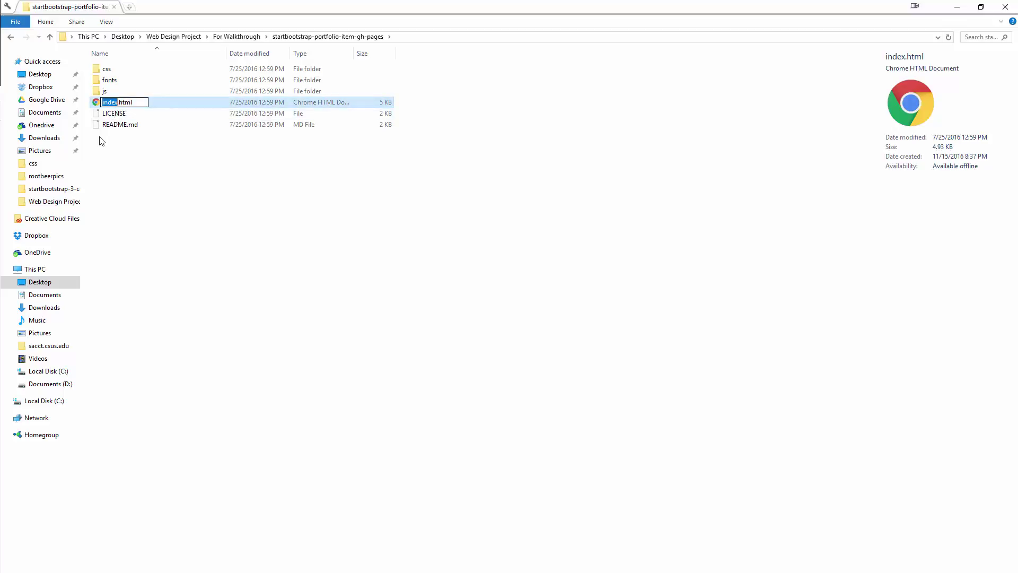
text(captn-e)
key(BackSpace)
key(BackSpace)
text(_elis)
key(Return)
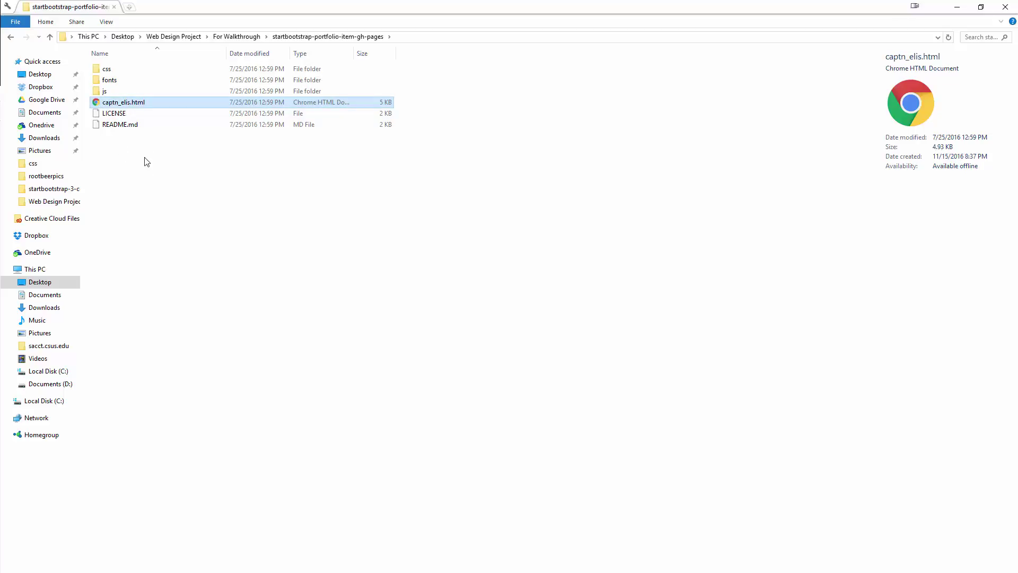
Copy everything from the portfolio-item folder into startbootstrap-3-col-portfolio-gh-pages, keeping the existing versions of duplicate files
drag(149, 158, 101, 64)
right_click(107, 73)
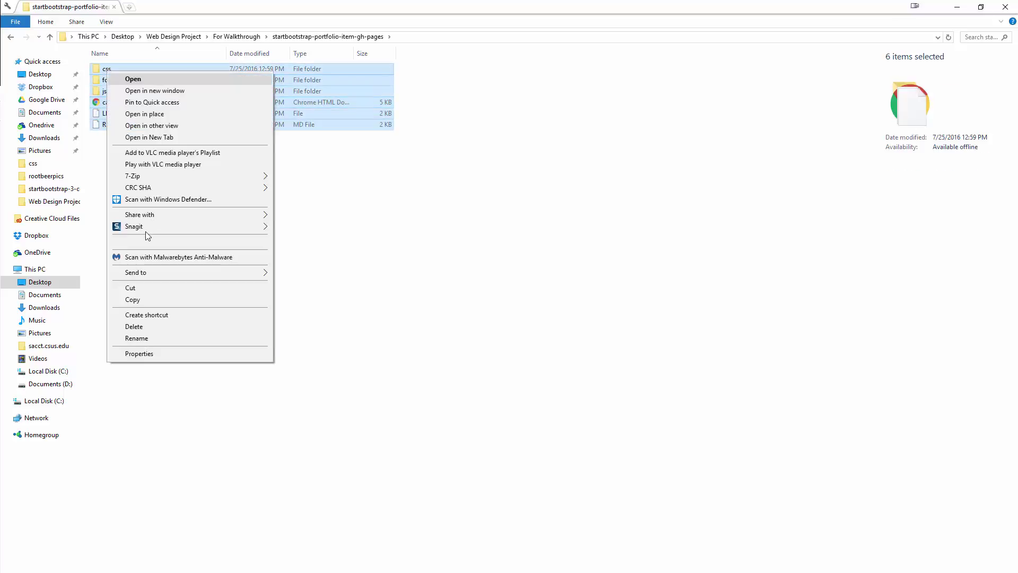
click(139, 301)
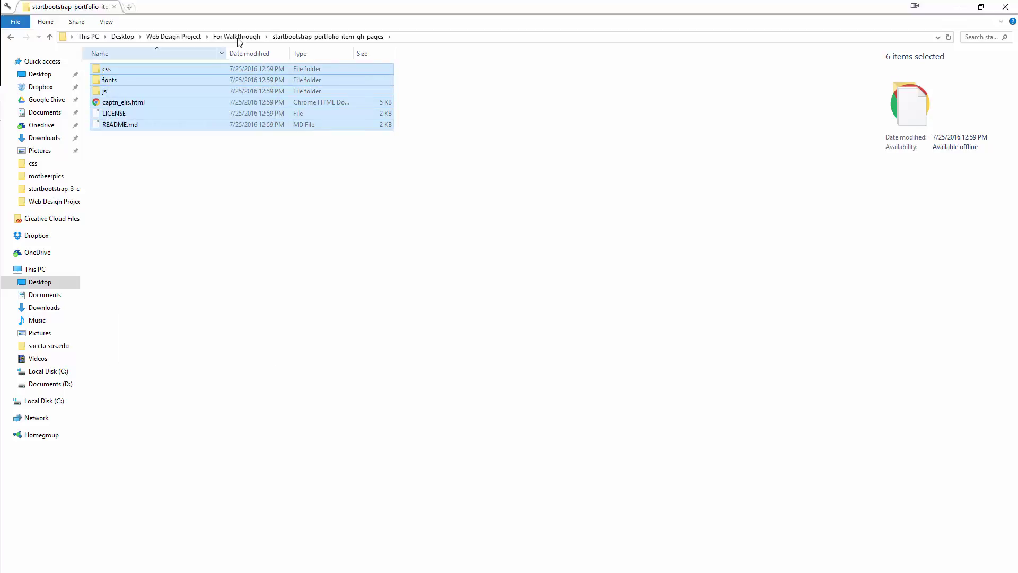
click(238, 38)
double_click(139, 69)
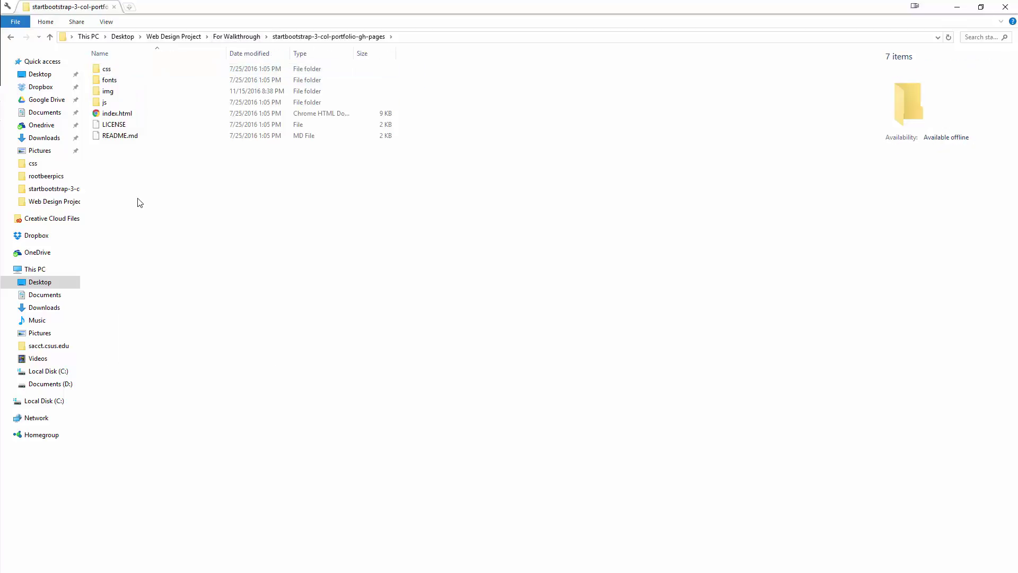
right_click(139, 202)
click(223, 288)
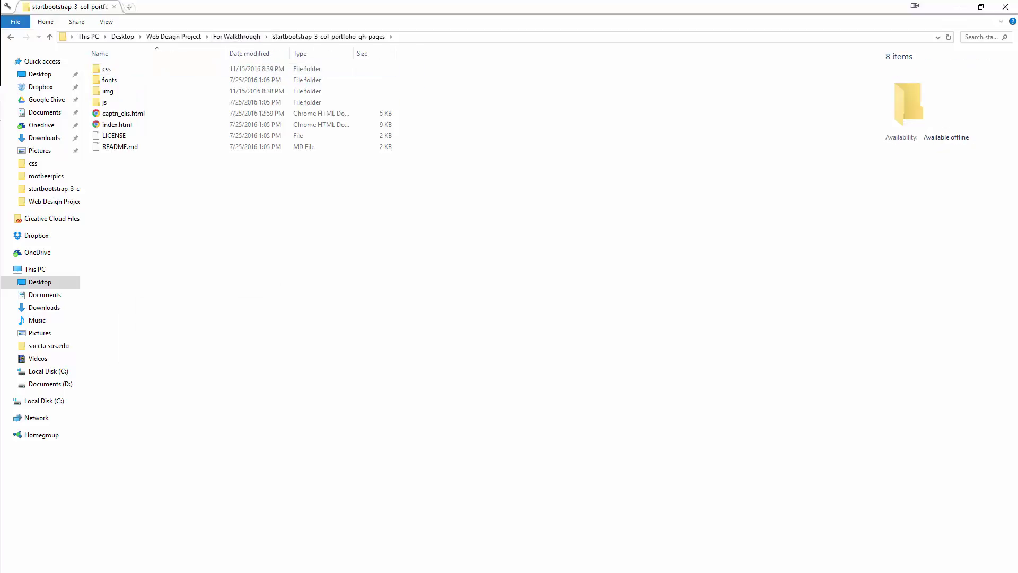
click(449, 253)
click(158, 167)
Delete the startbootstrap-portfolio-item-gh-pages folder from the For Walkthrough folder
key(BackSpace)
click(123, 81)
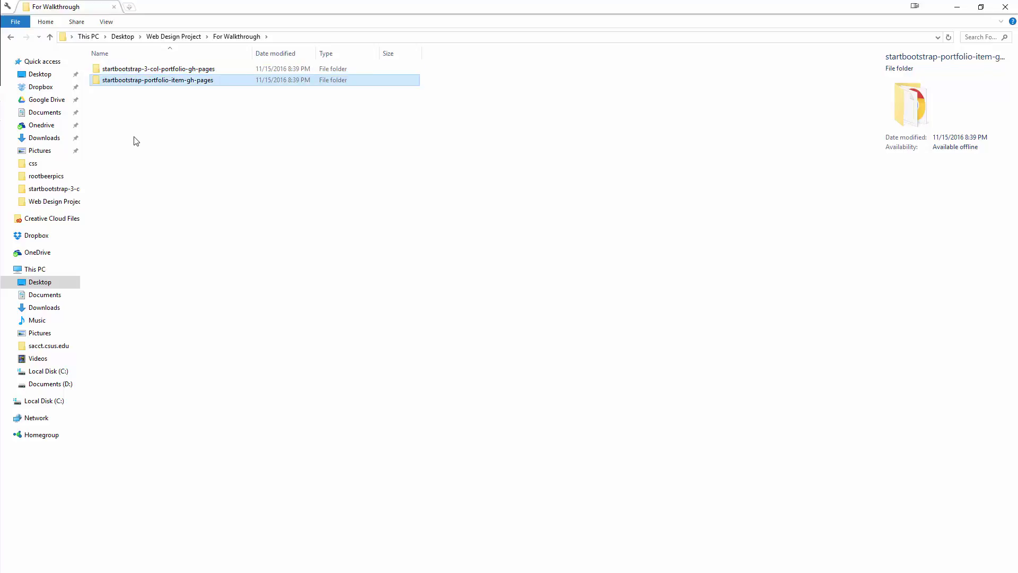
key(Delete)
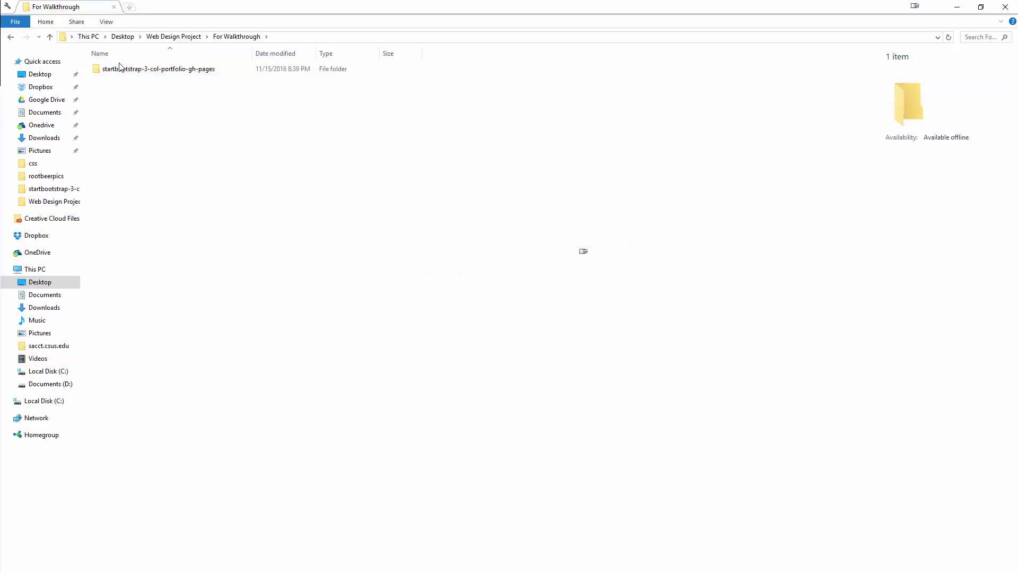
Open index.html from the 3-col-portfolio folder in Firefox, widen the window to show three columns and look over the page
double_click(129, 68)
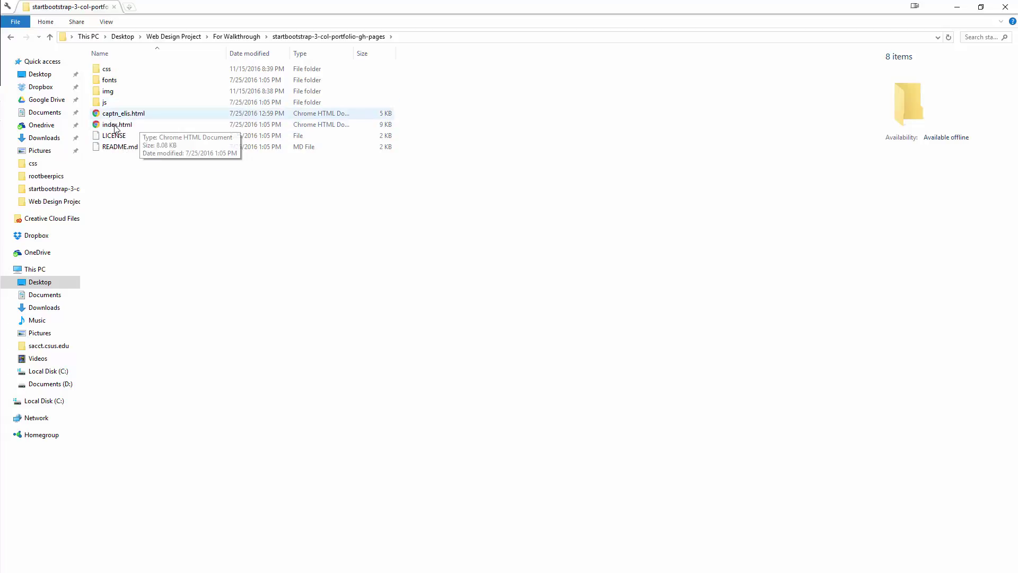
right_click(115, 127)
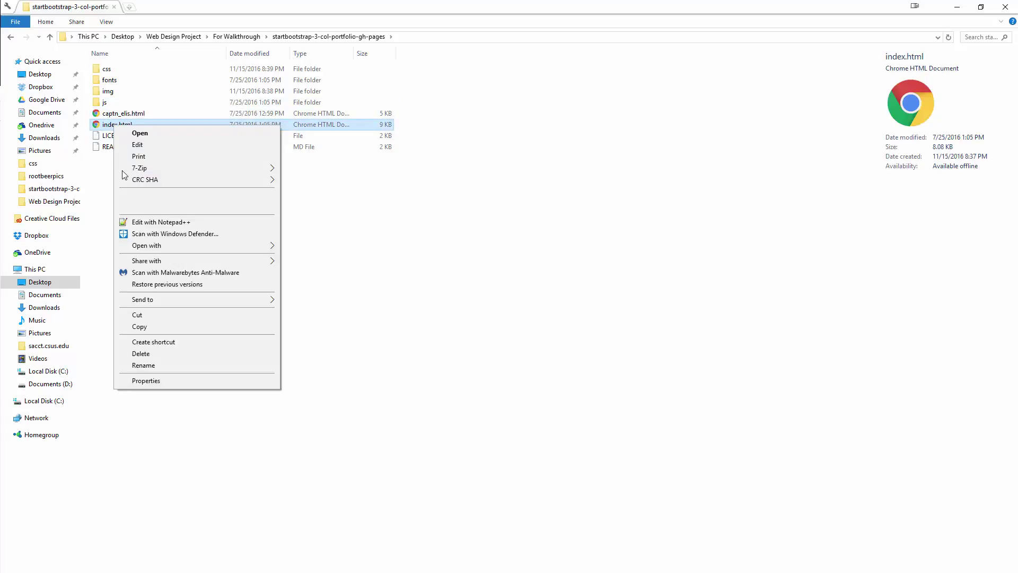
mouse_move(212, 245)
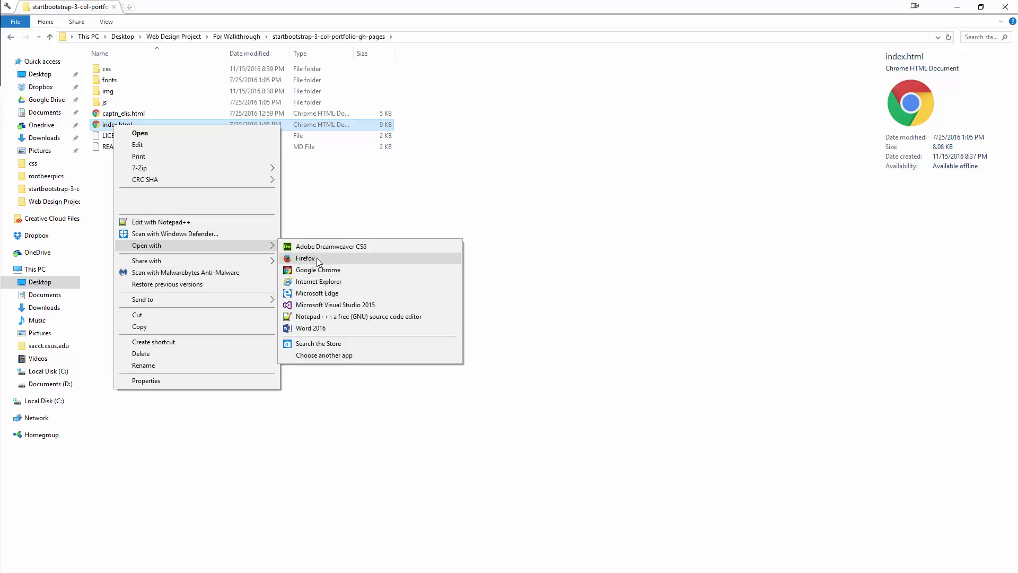
click(293, 258)
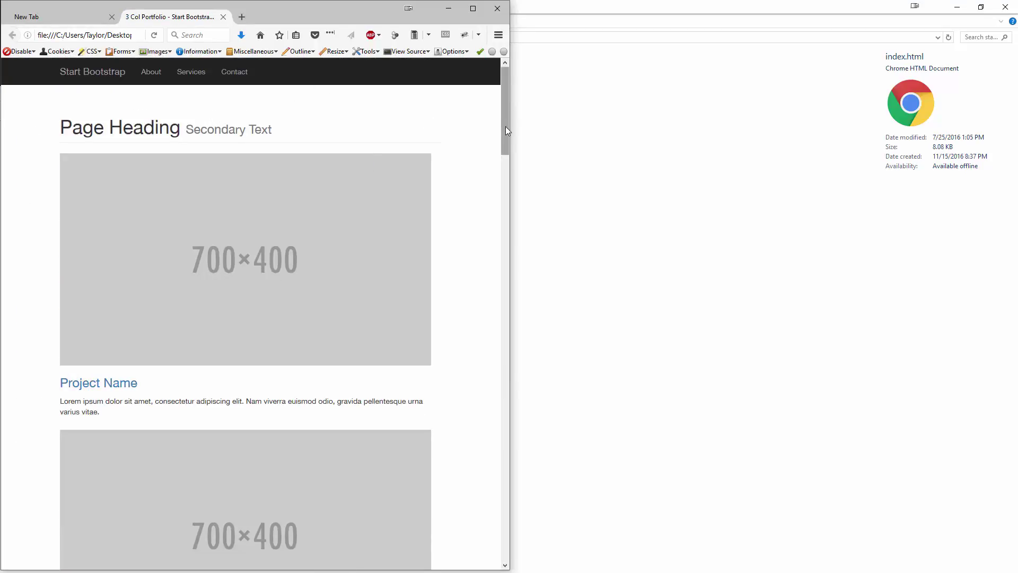
drag(507, 126, 572, 104)
scroll(500, 207, down, 5)
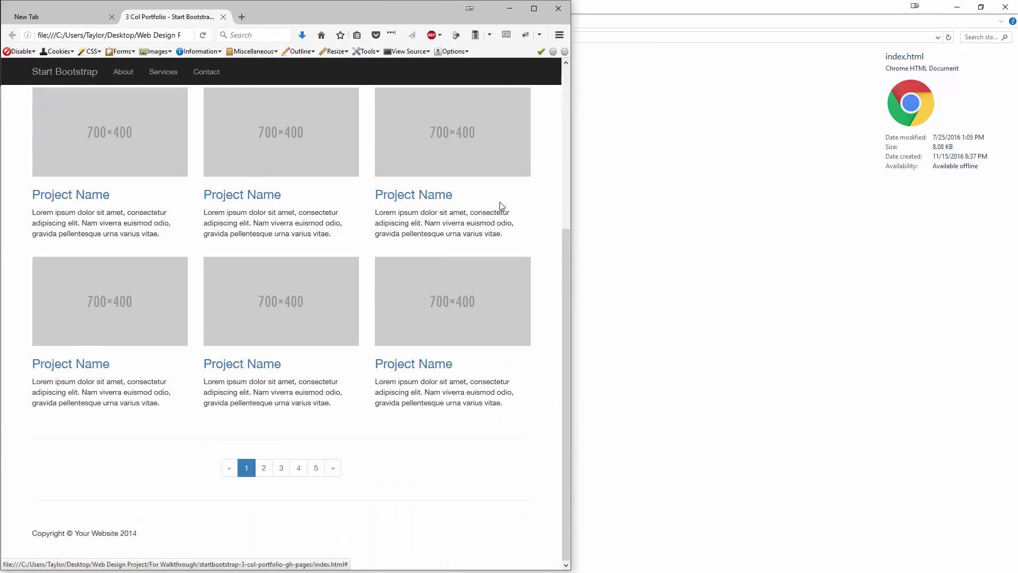
scroll(500, 206, up, 5)
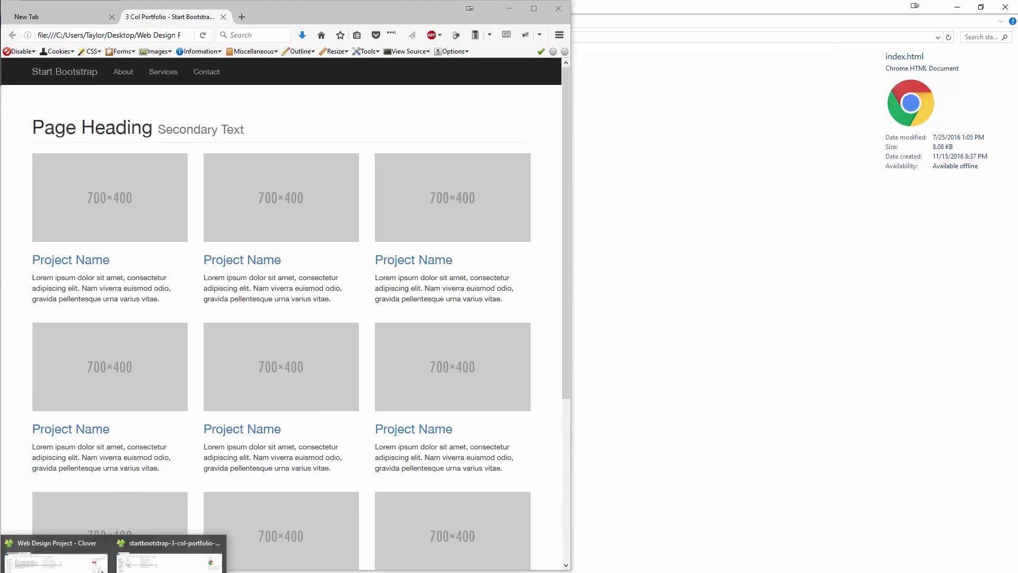
Open captn_elis.html from the template folder in Firefox as well and close the blank New Tab
click(168, 563)
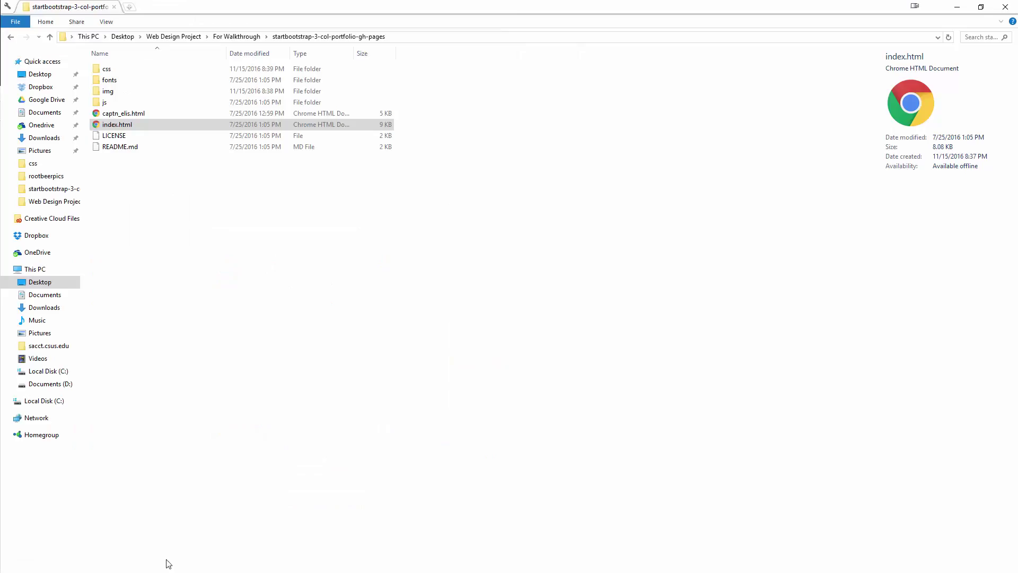
right_click(119, 113)
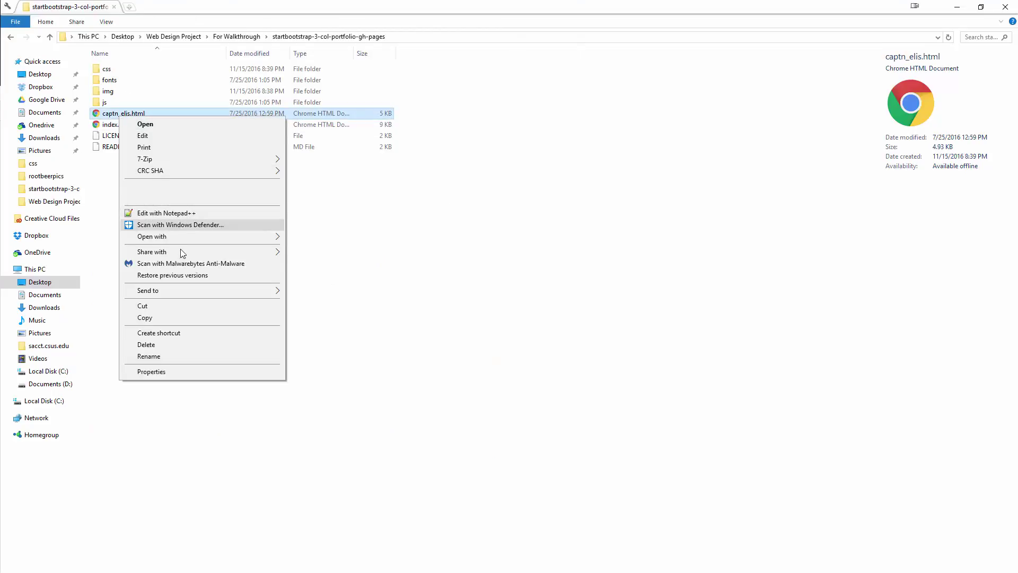
mouse_move(247, 240)
click(322, 261)
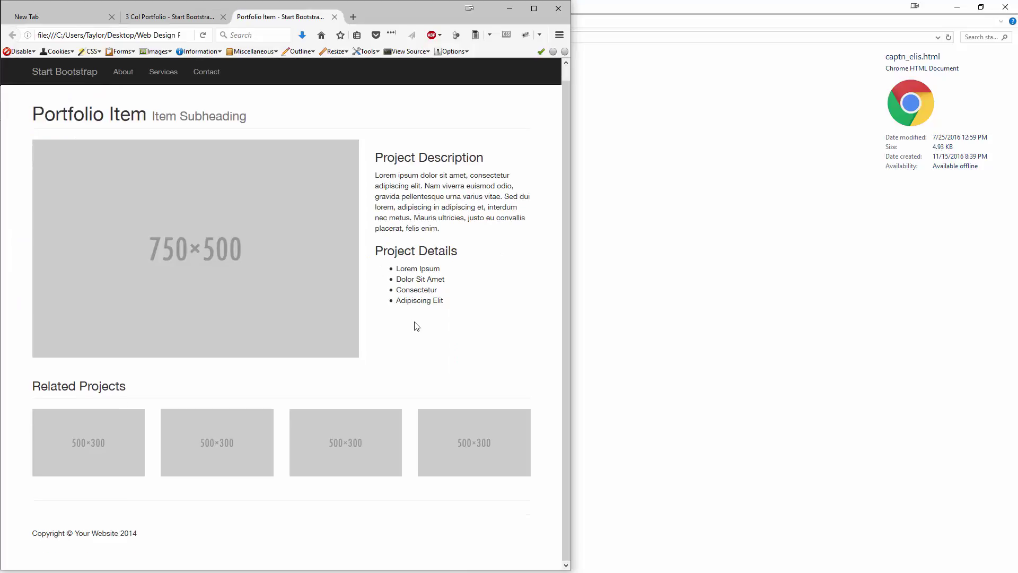
click(112, 17)
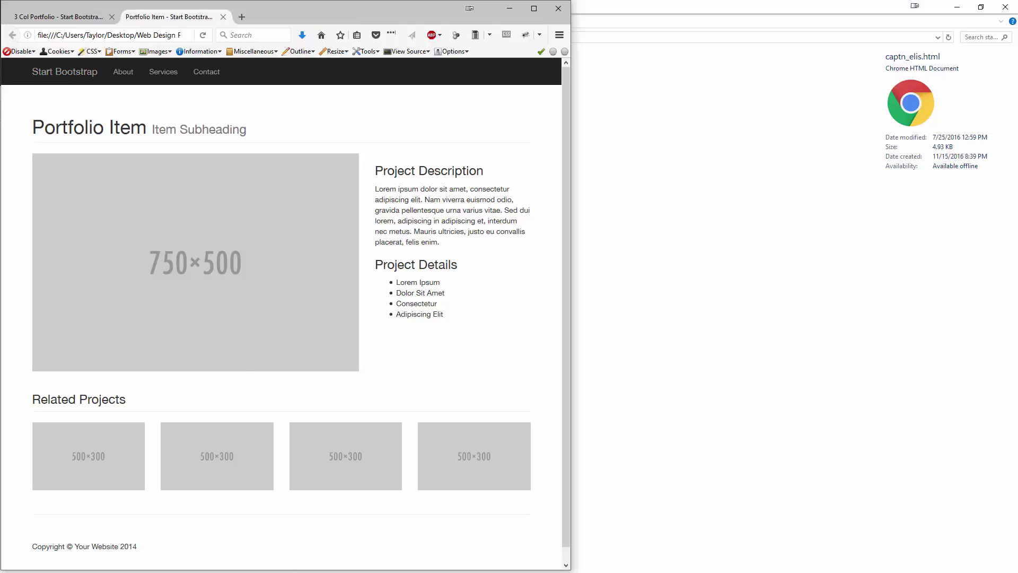
Open index.html from the startbootstrap-3-col-portfolio-gh-pages folder for editing in Notepad++
click(170, 551)
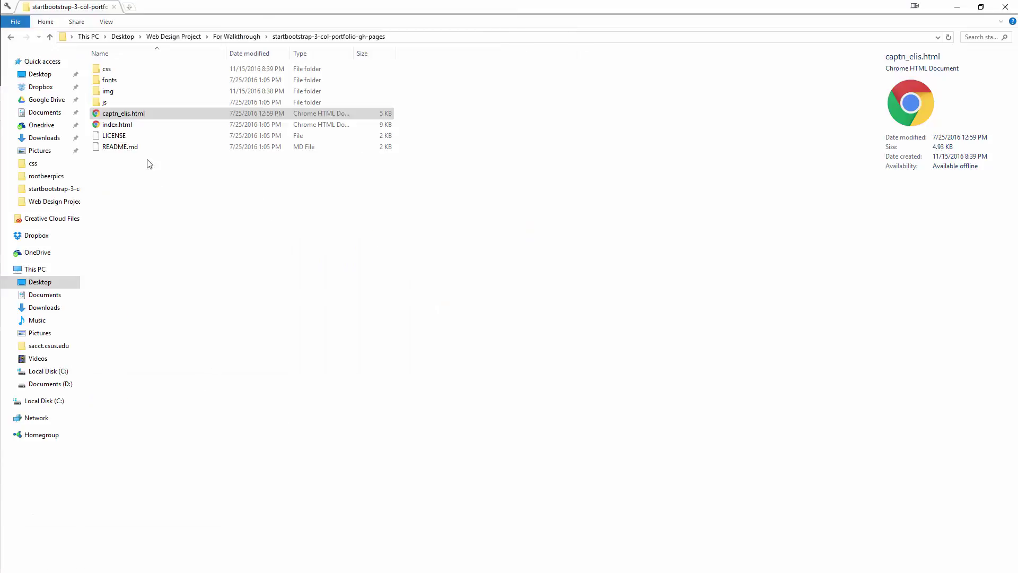
click(113, 126)
right_click(113, 129)
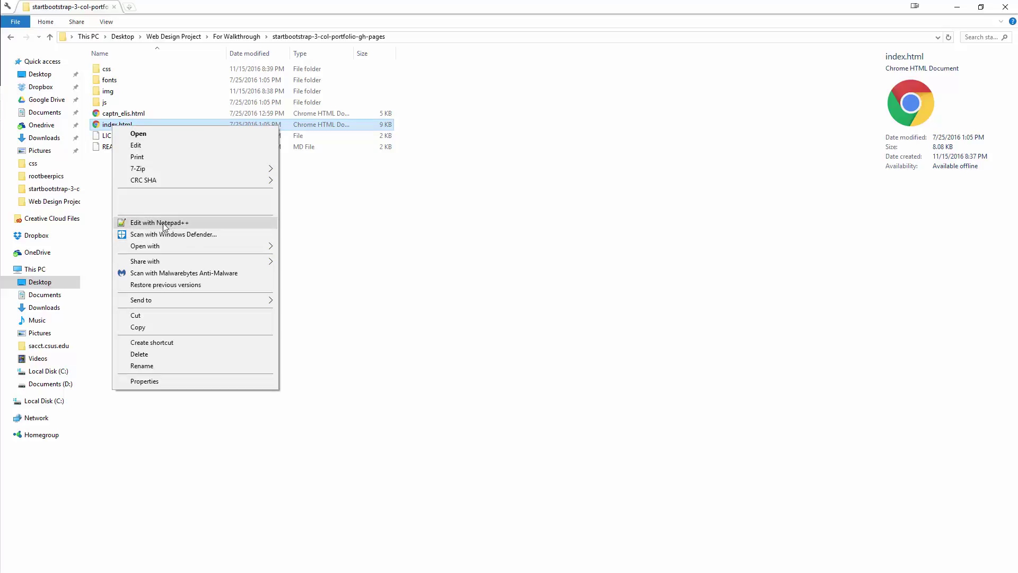
mouse_move(171, 244)
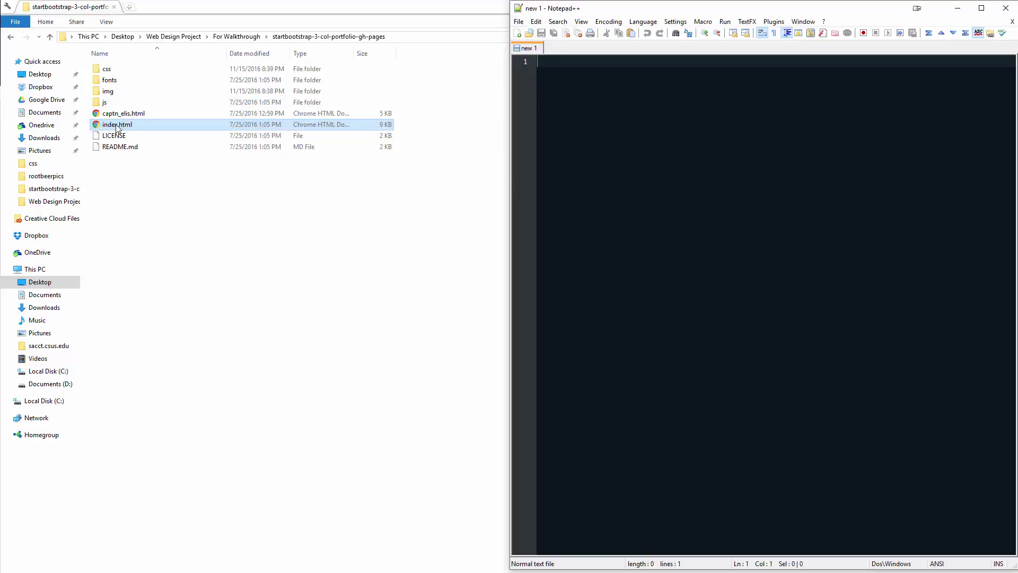
right_click(116, 128)
mouse_move(162, 240)
click(159, 222)
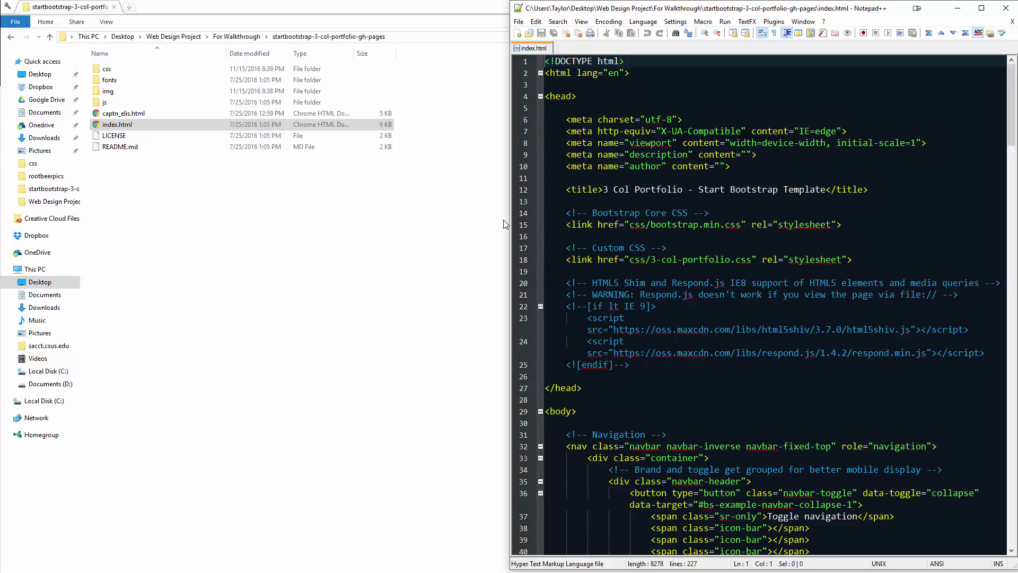
Open captn_elis.html from the same folder in Notepad++ as well, and bring the index.html code back into view
click(179, 220)
click(119, 114)
right_click(116, 116)
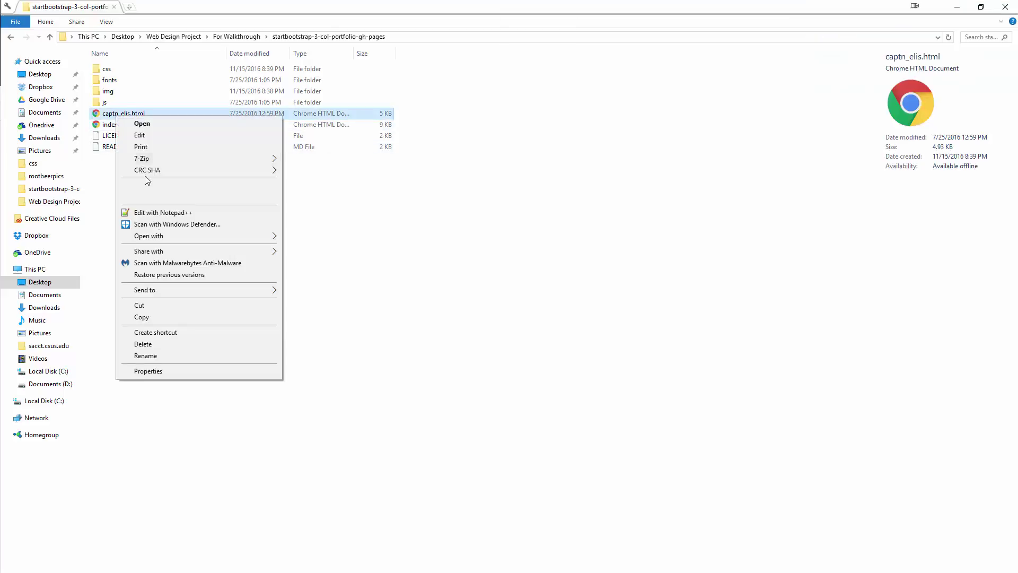
click(167, 212)
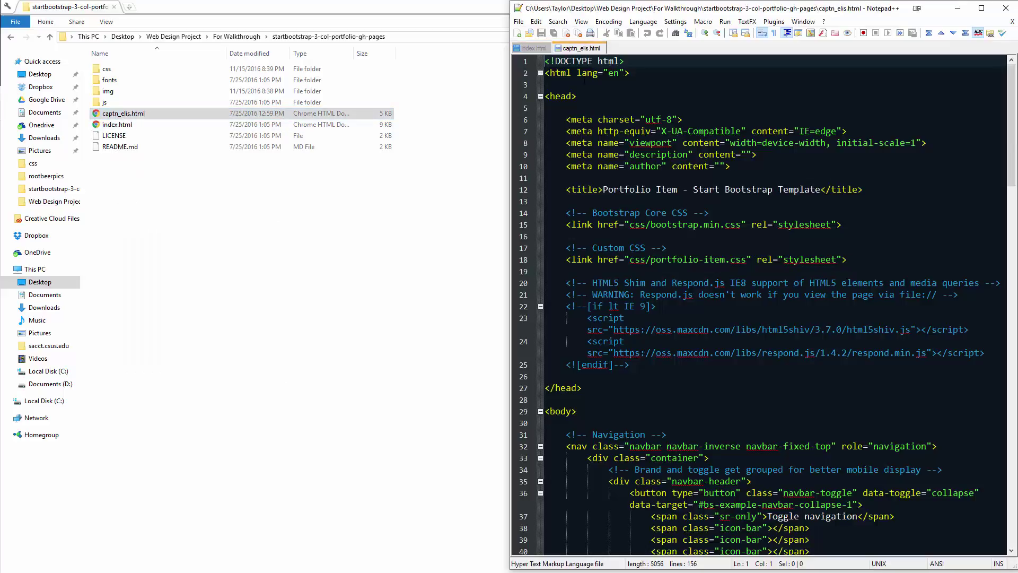
click(533, 48)
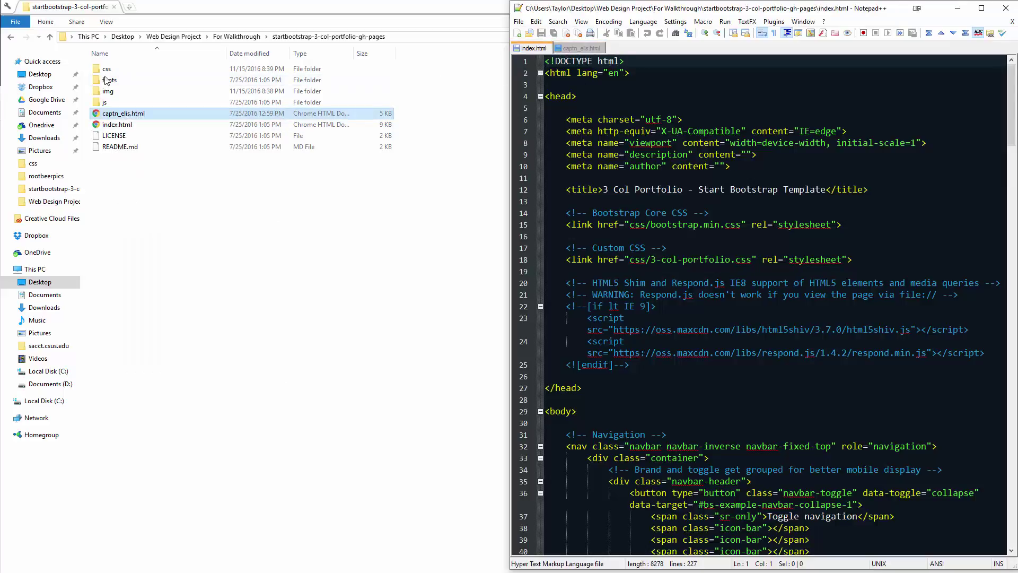
Open 3-col-portfolio.css from the template's css folder in Notepad++
click(106, 70)
double_click(107, 70)
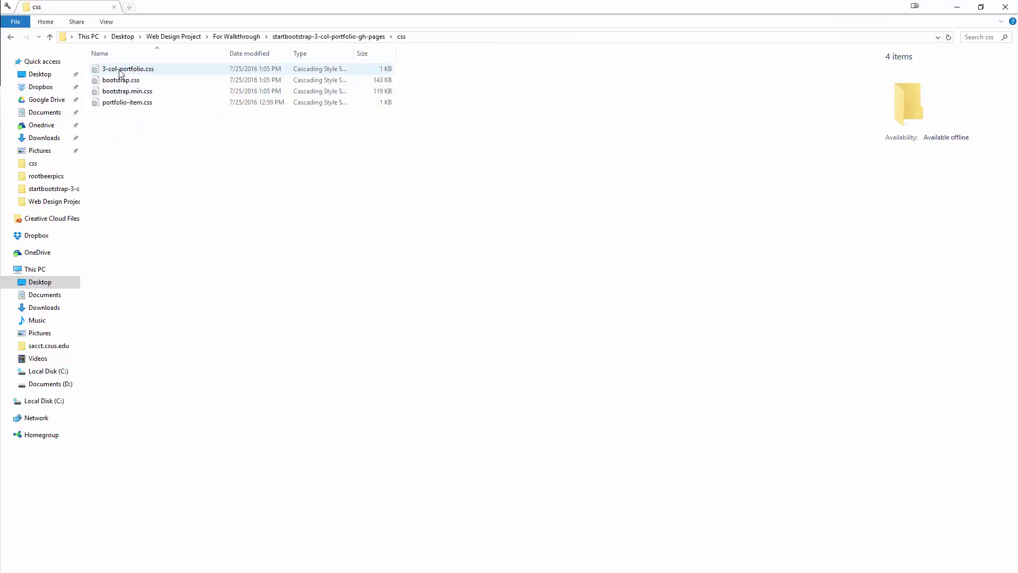
right_click(120, 72)
click(159, 136)
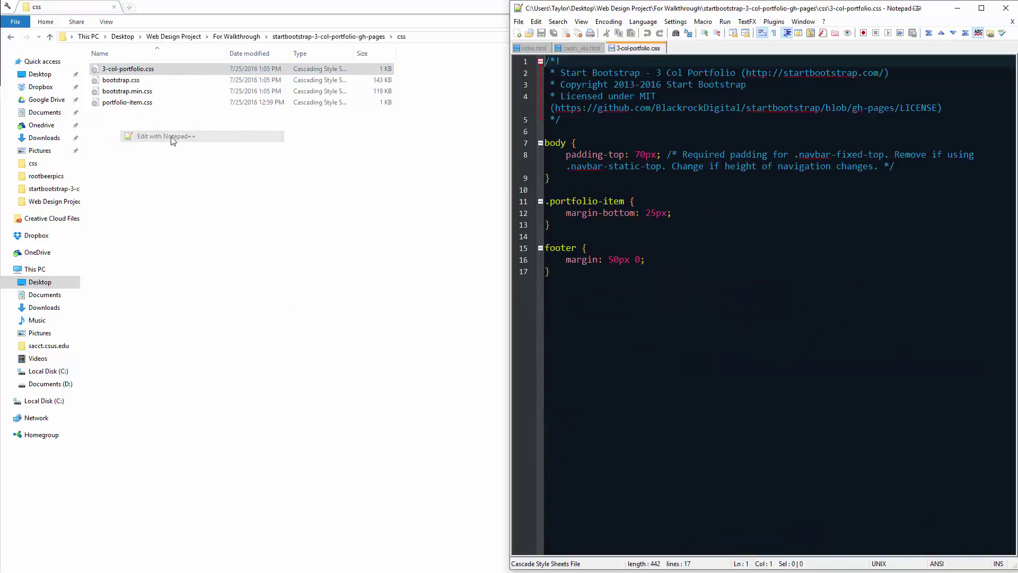